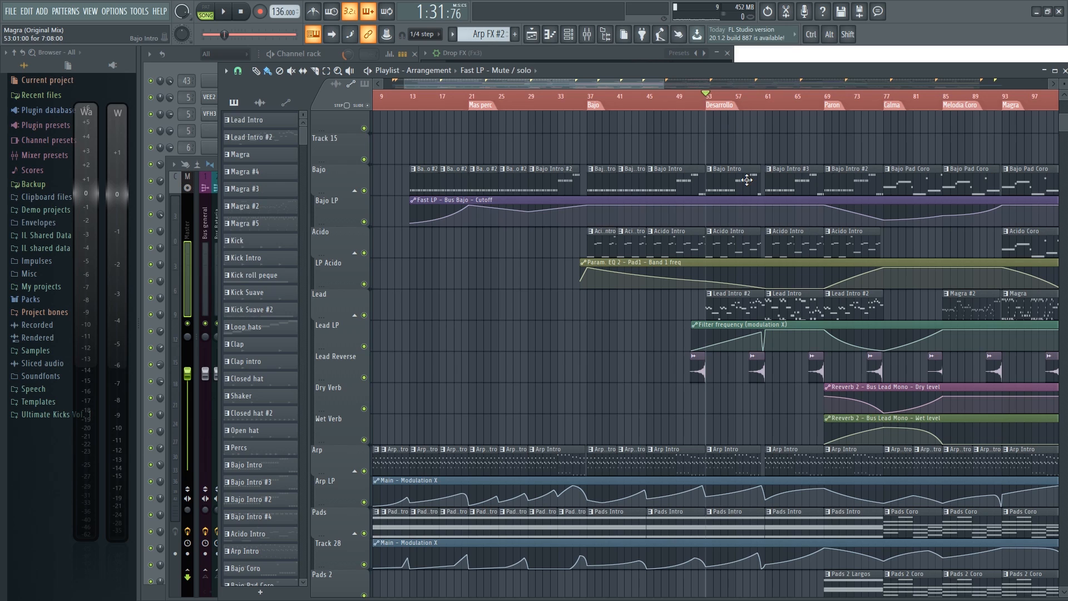
Step: Play the arrangement from the Desarrollo marker, review its drum, bass, lead and automation tracks, and stop playback
key(space)
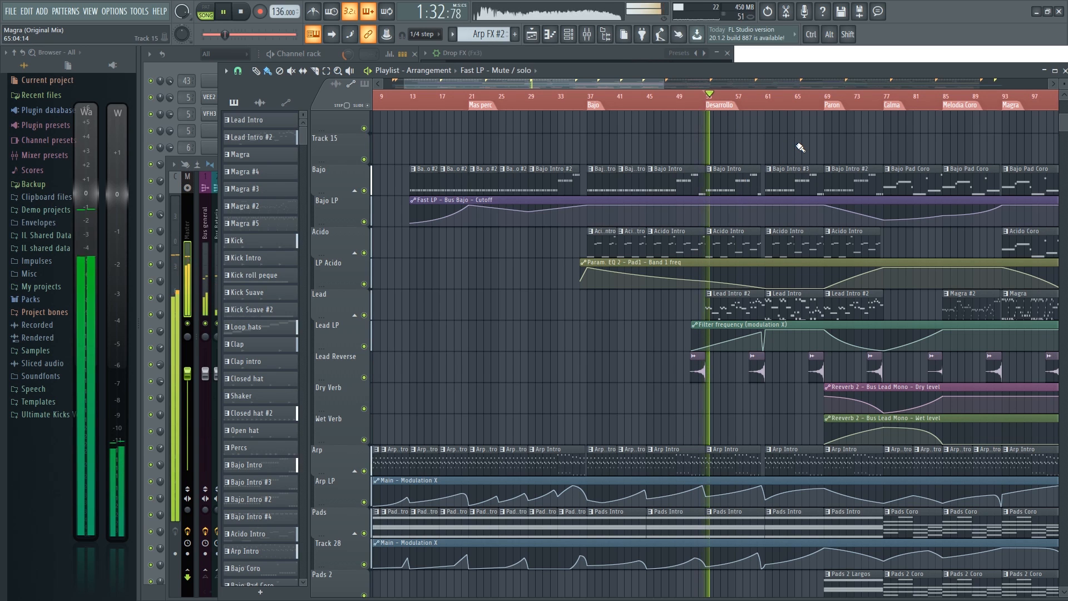
drag(797, 158, 688, 186)
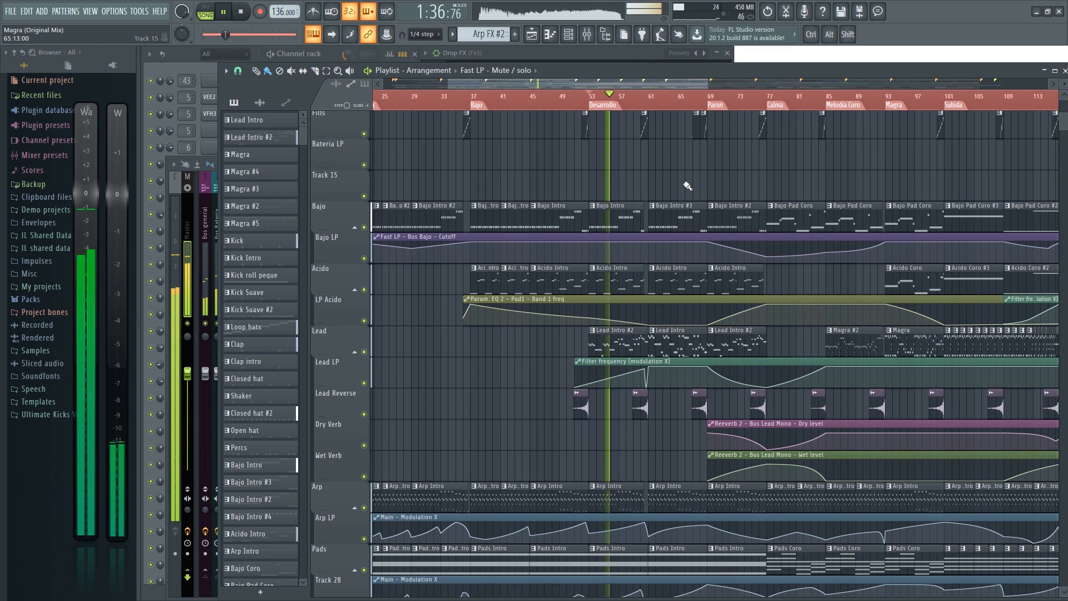
scroll(615, 353, up, 5)
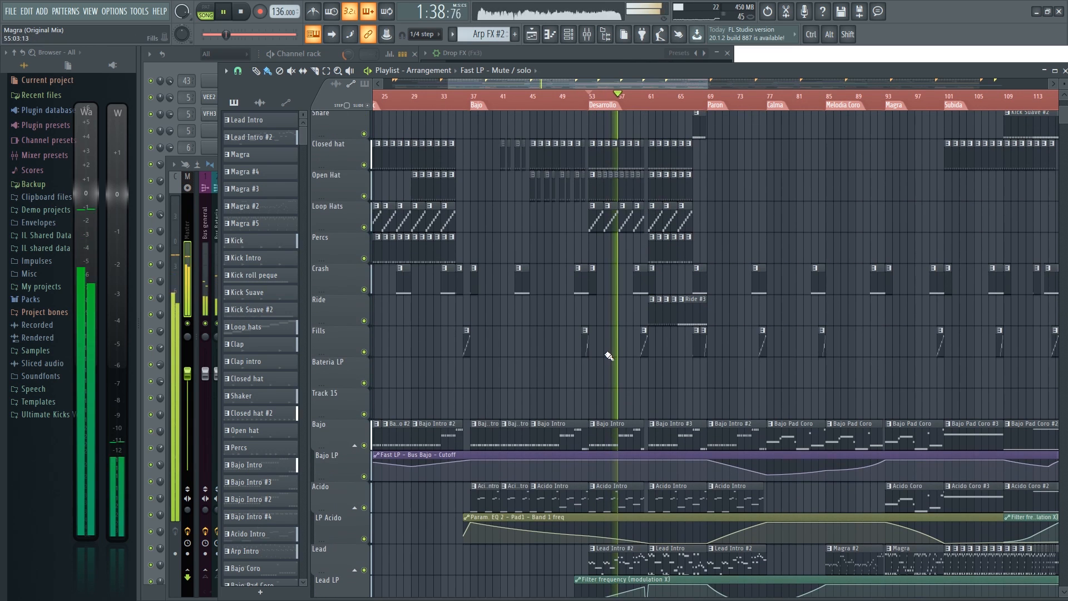
scroll(604, 352, down, 3)
scroll(603, 351, down, 3)
scroll(635, 228, up, 3)
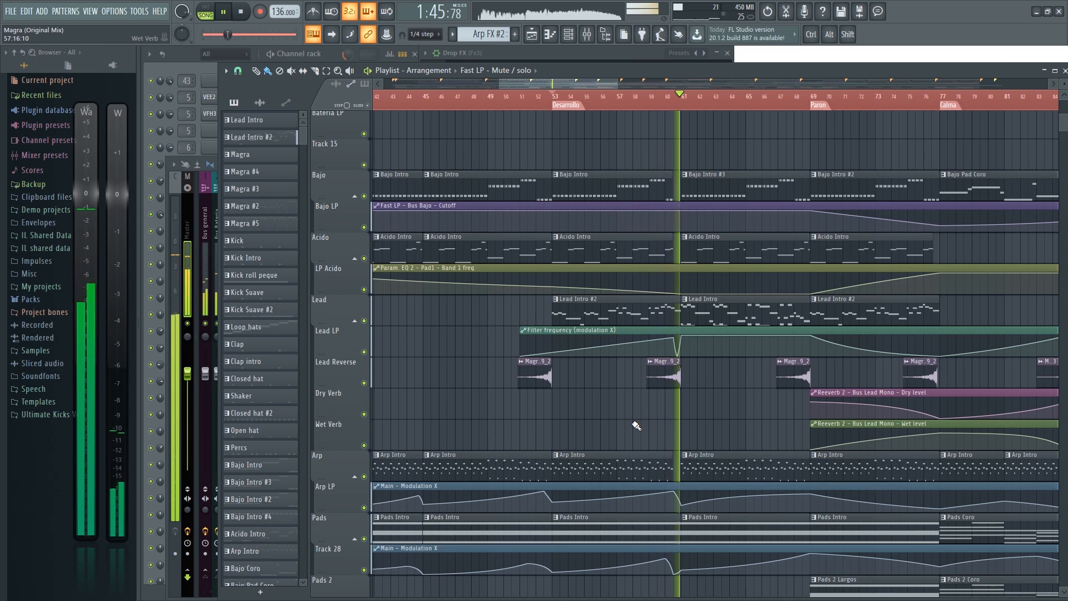
key(space)
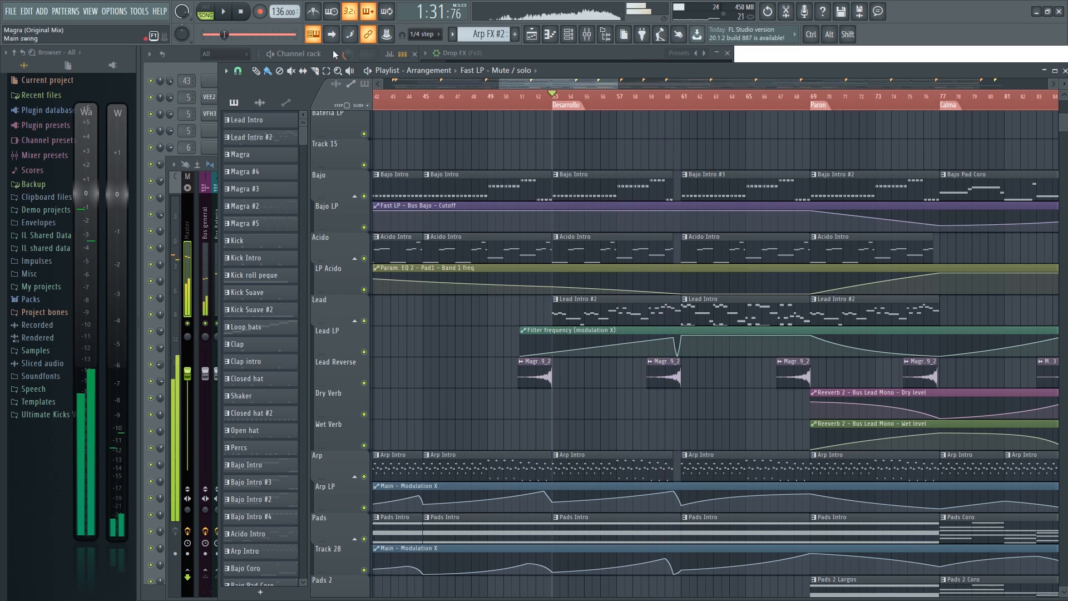
click(244, 11)
Step: Solo the FX 2 track and audition its Reverse Hat clip from the Inicio marker
scroll(453, 448, down, 5)
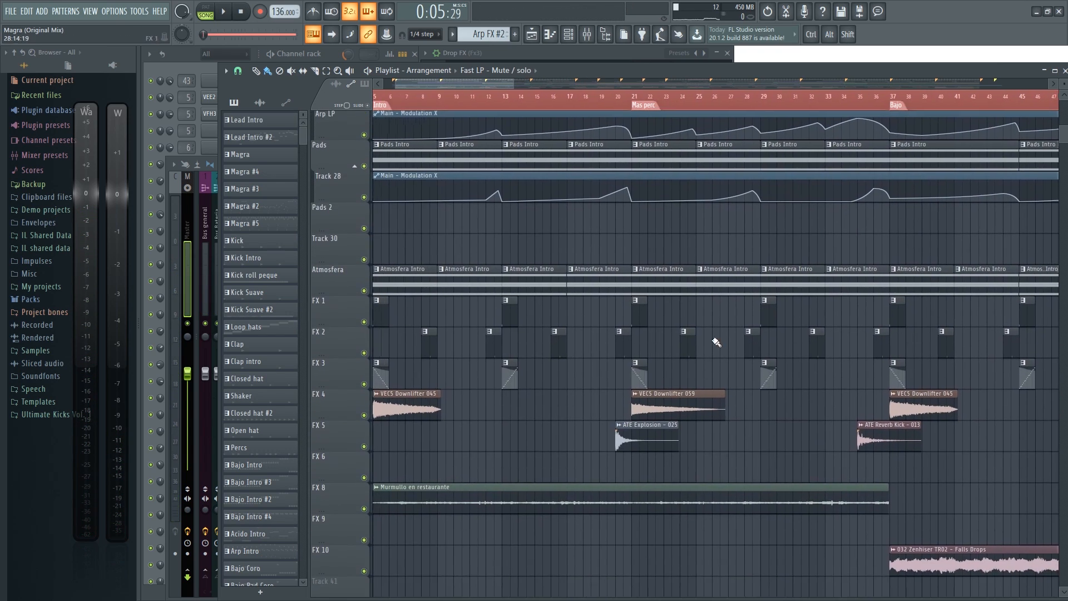
scroll(441, 336, down, 1)
ctrl+scroll(423, 311, up, 4)
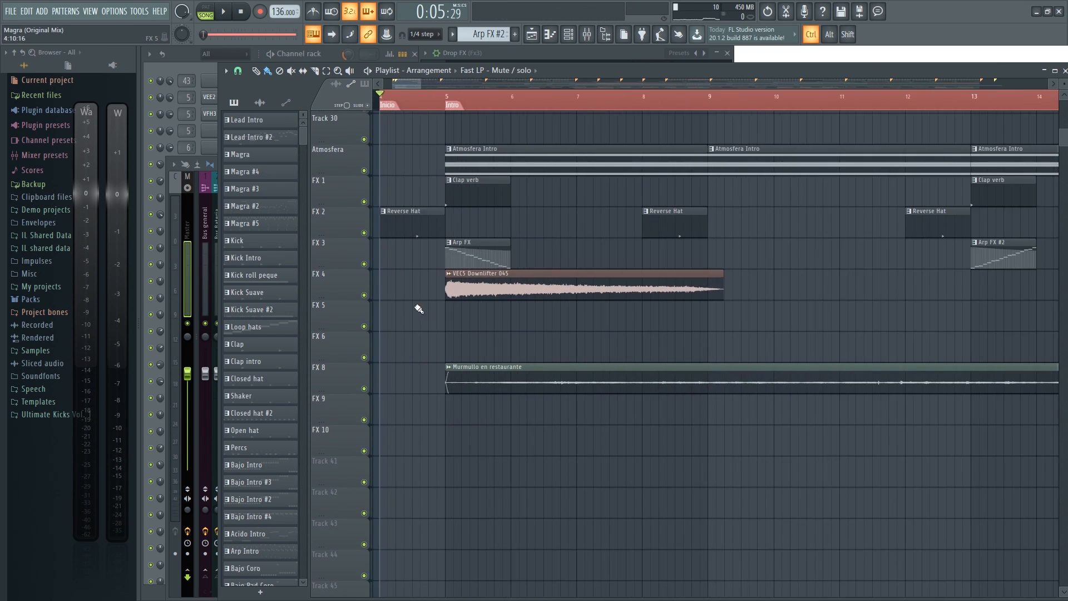
right_click(363, 233)
drag(405, 304, 510, 382)
key(space)
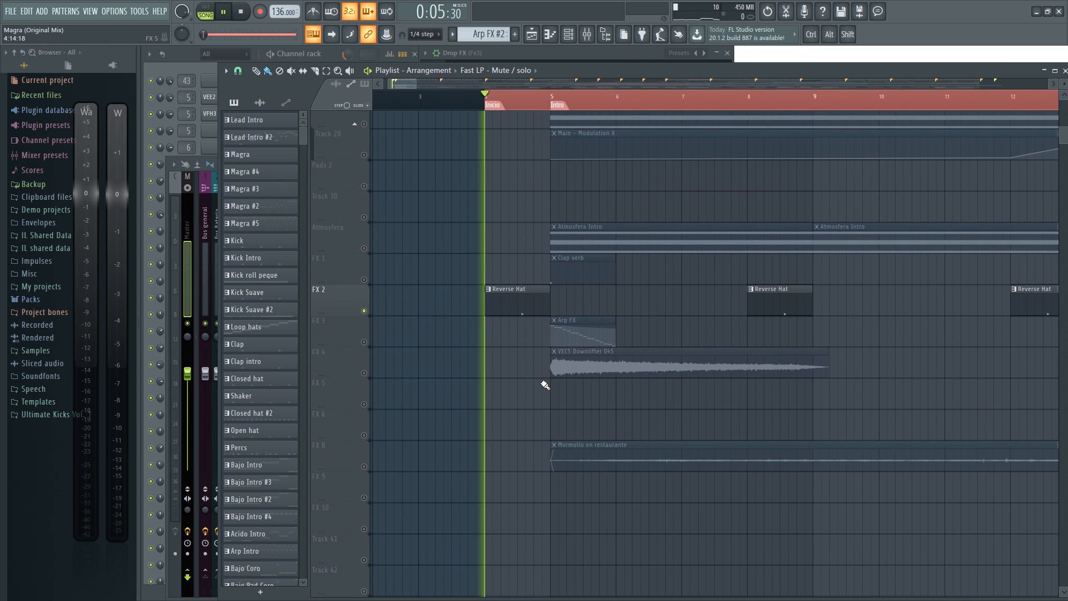
key(space)
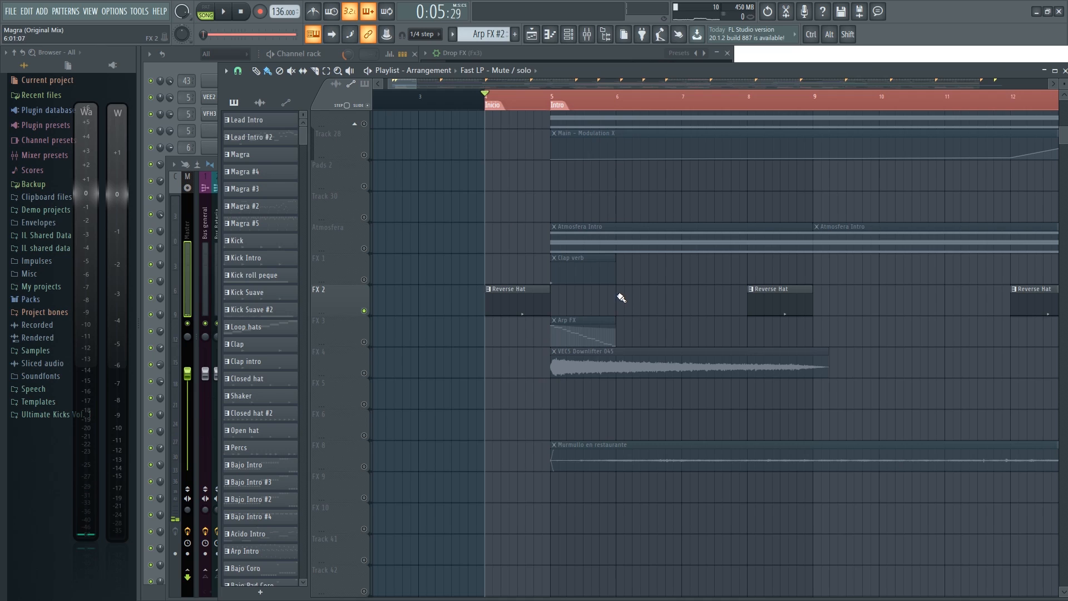
Step: Unmute FX 1 alongside FX 2, audition both from the Intro marker, and inspect the Clap verb pattern in the channel rack
click(369, 279)
drag(688, 329, 661, 336)
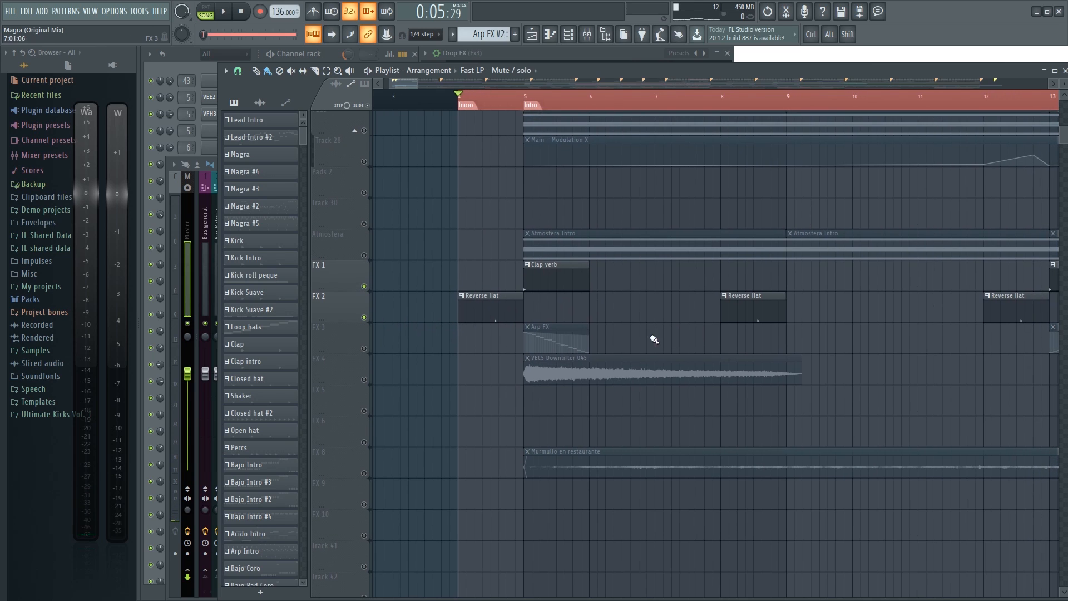
click(530, 104)
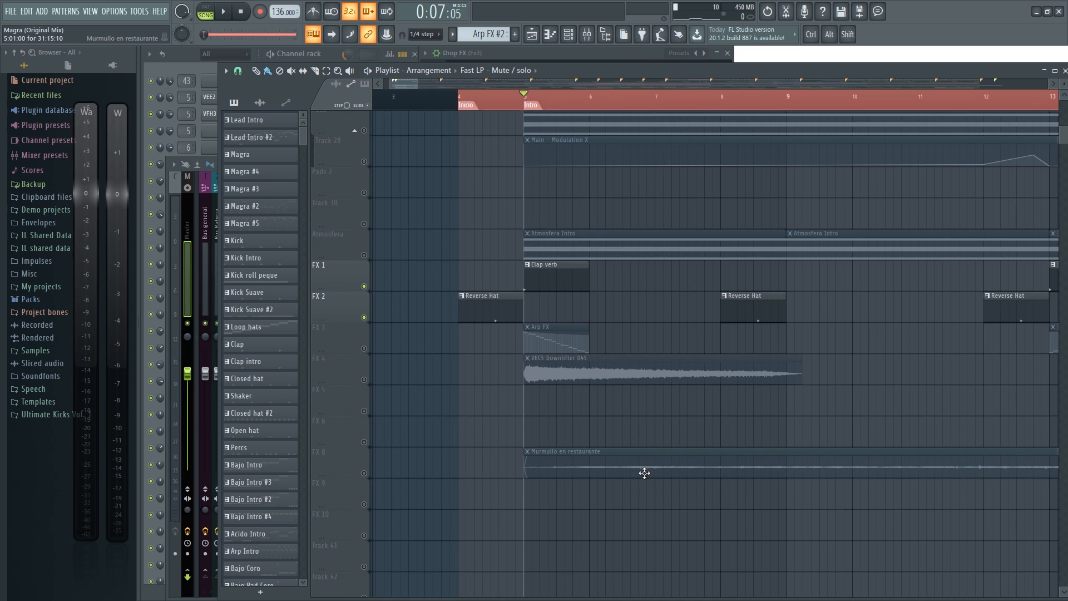
key(space)
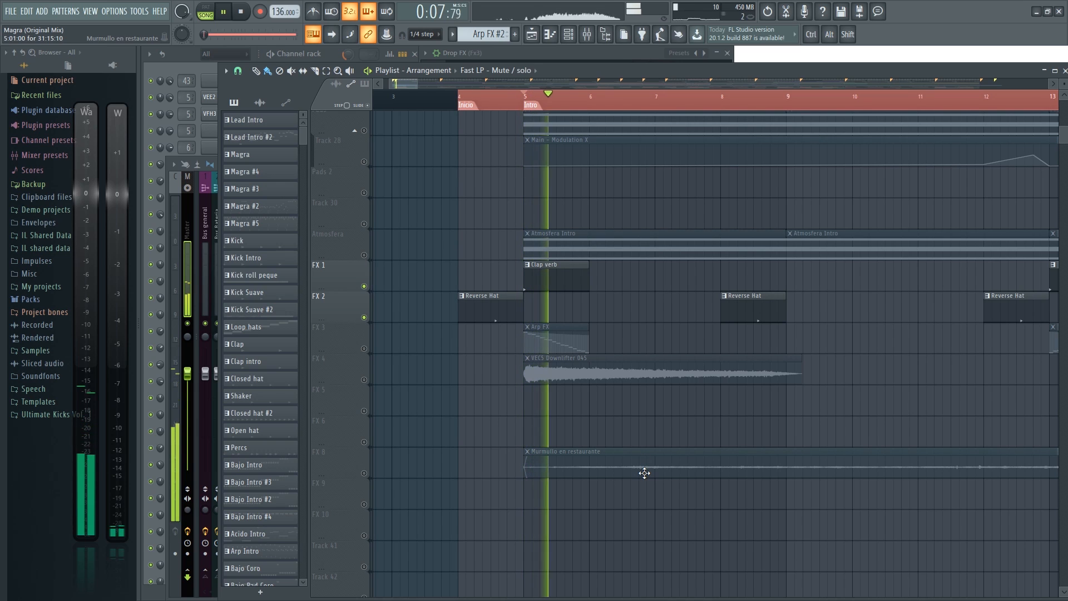
key(space)
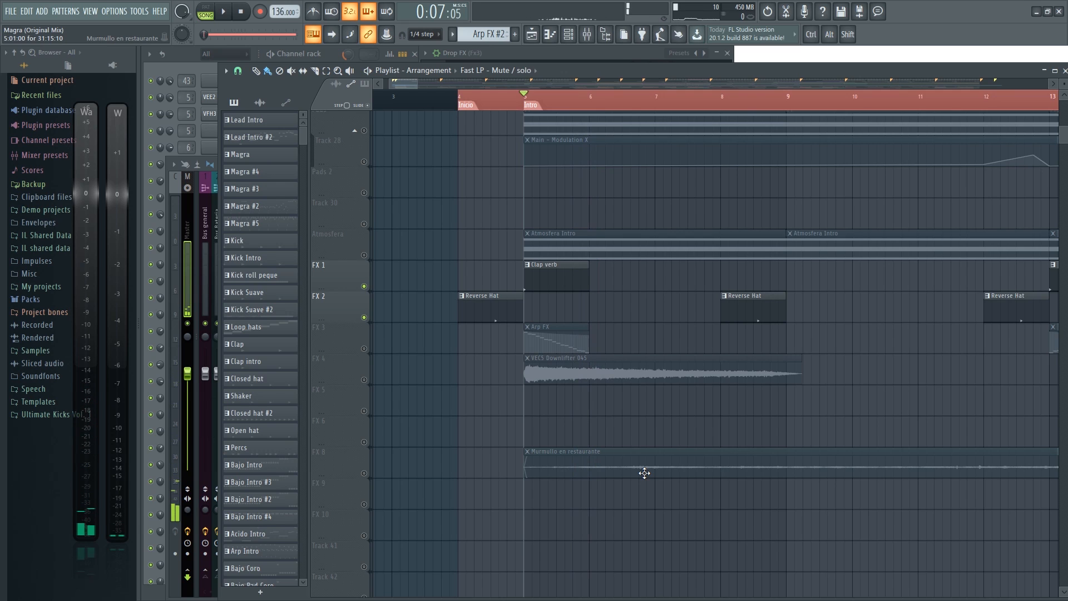
double_click(571, 282)
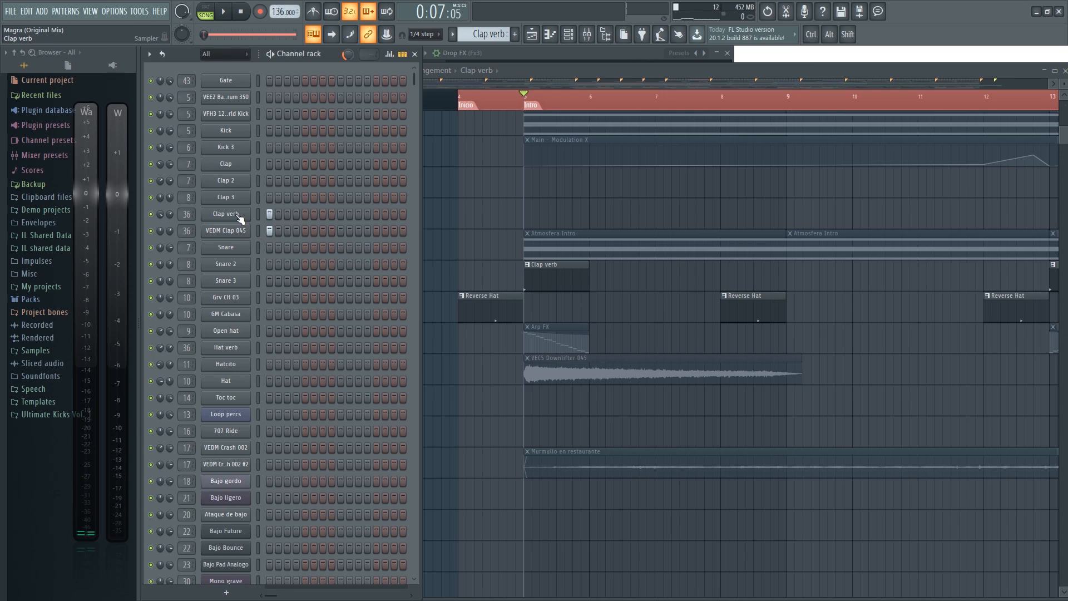
click(637, 319)
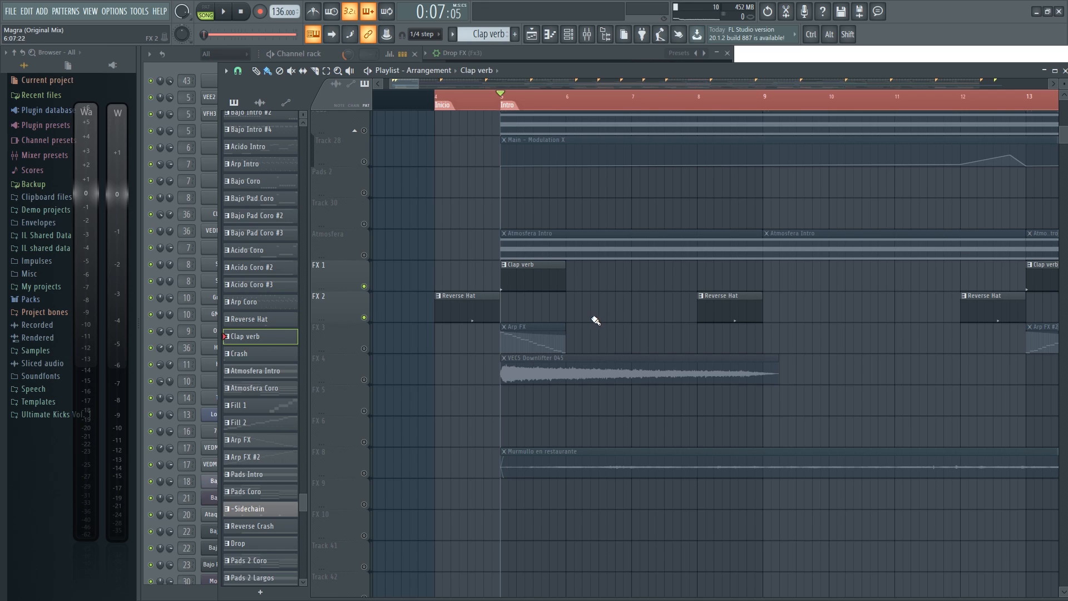
Step: Solo the FX 4 track and audition the VEC5 Downlifter 045 clip from the Intro marker
click(364, 380)
drag(539, 381, 504, 362)
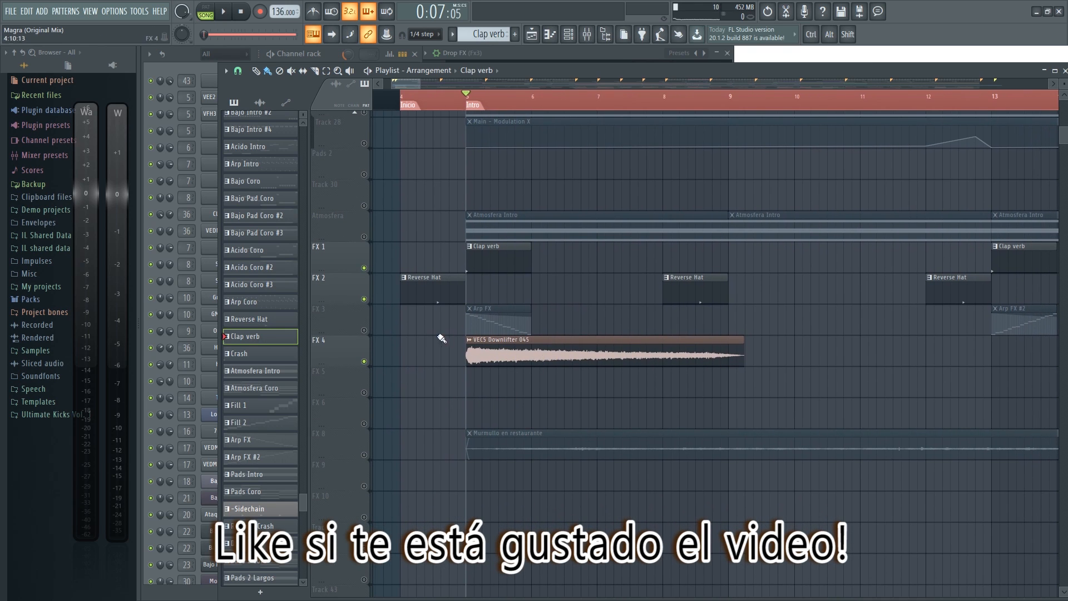
right_click(364, 361)
key(space)
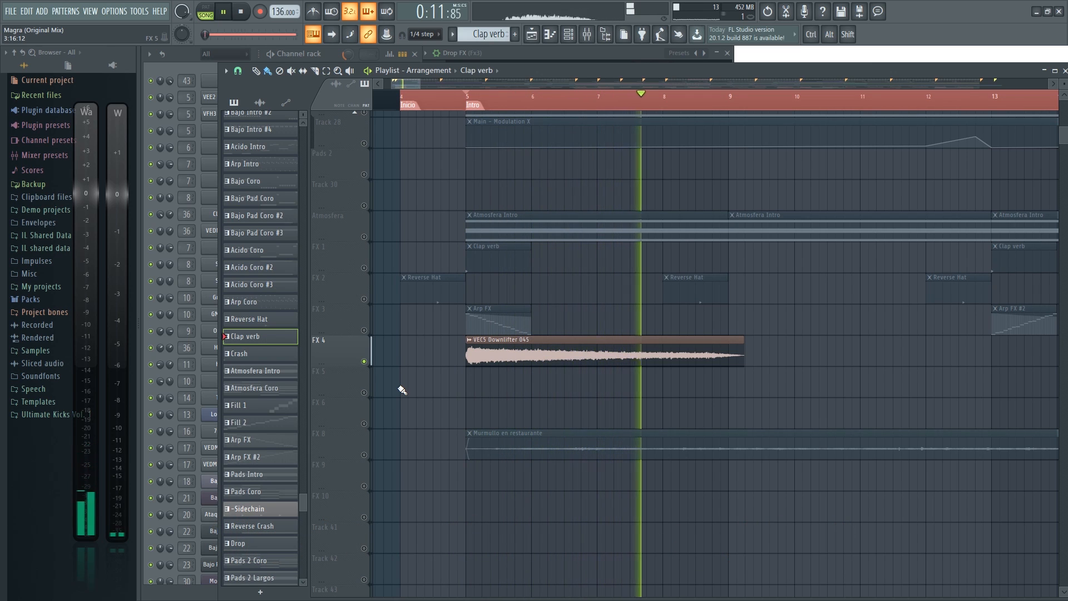
key(space)
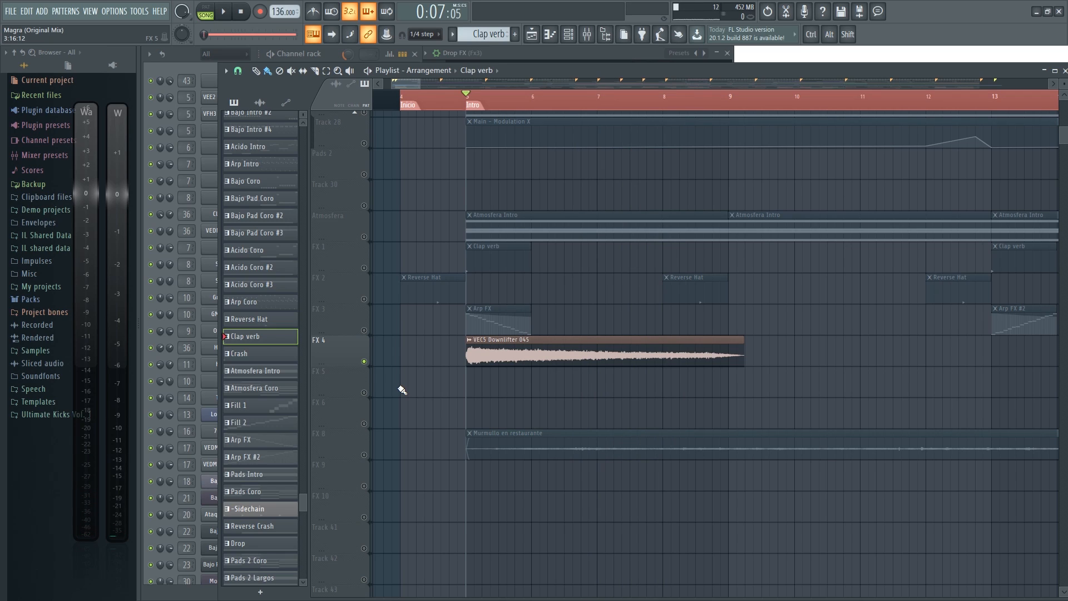
Step: Leave only FX 1, FX 2 and FX 4 unmuted and audition them together from the Inicio marker
right_click(364, 268)
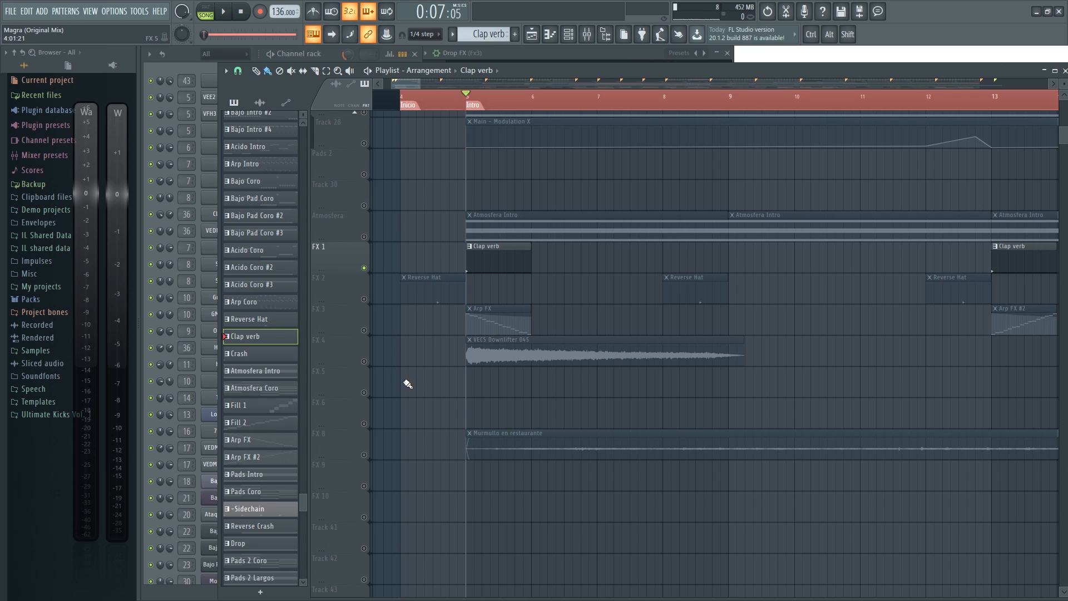
scroll(408, 384, left, 1)
click(365, 300)
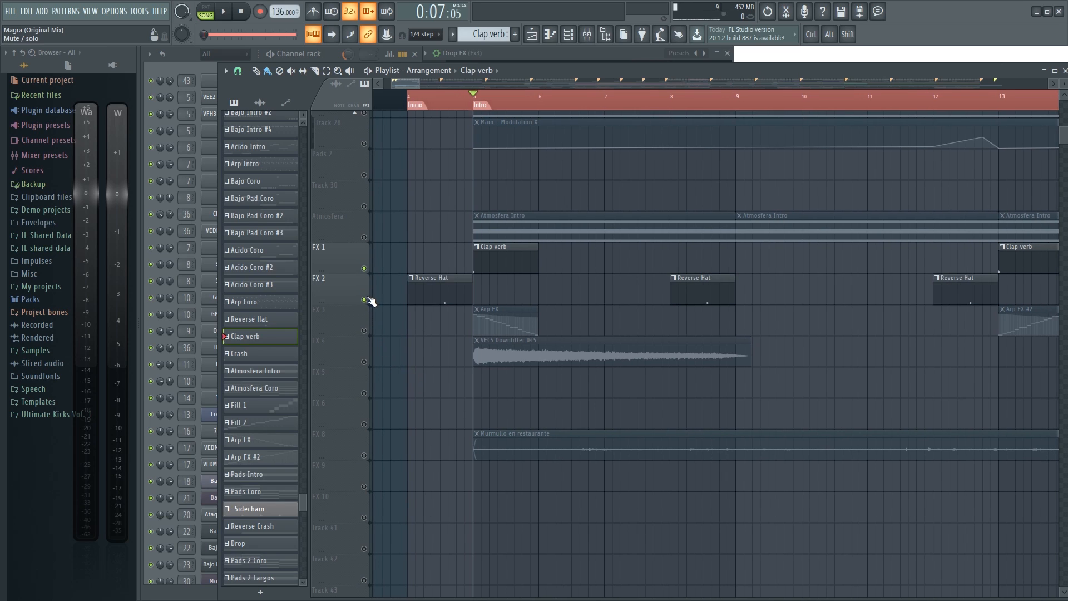
click(364, 362)
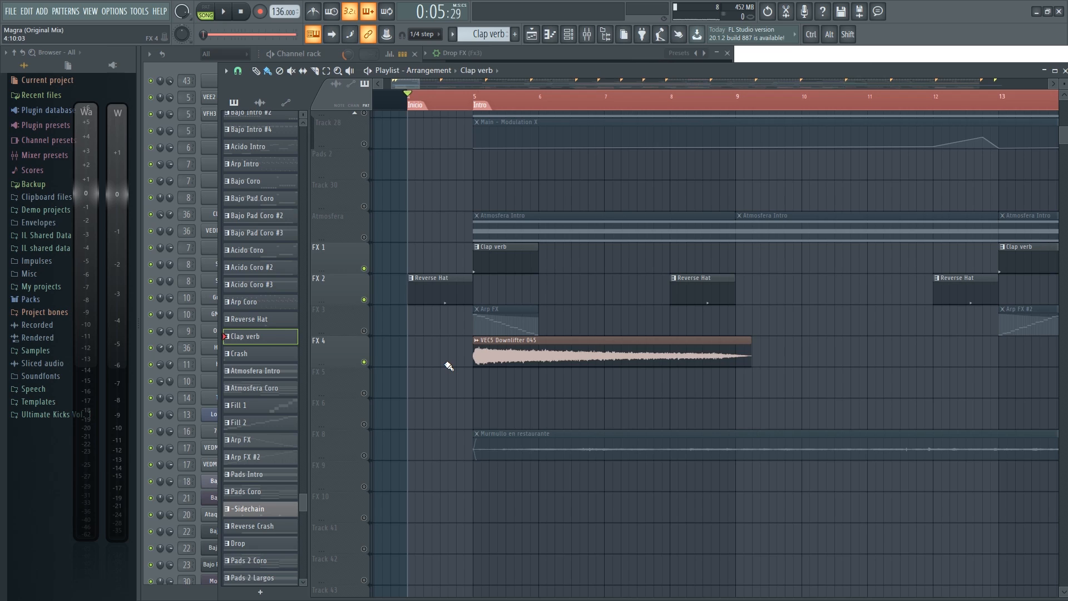
key(space)
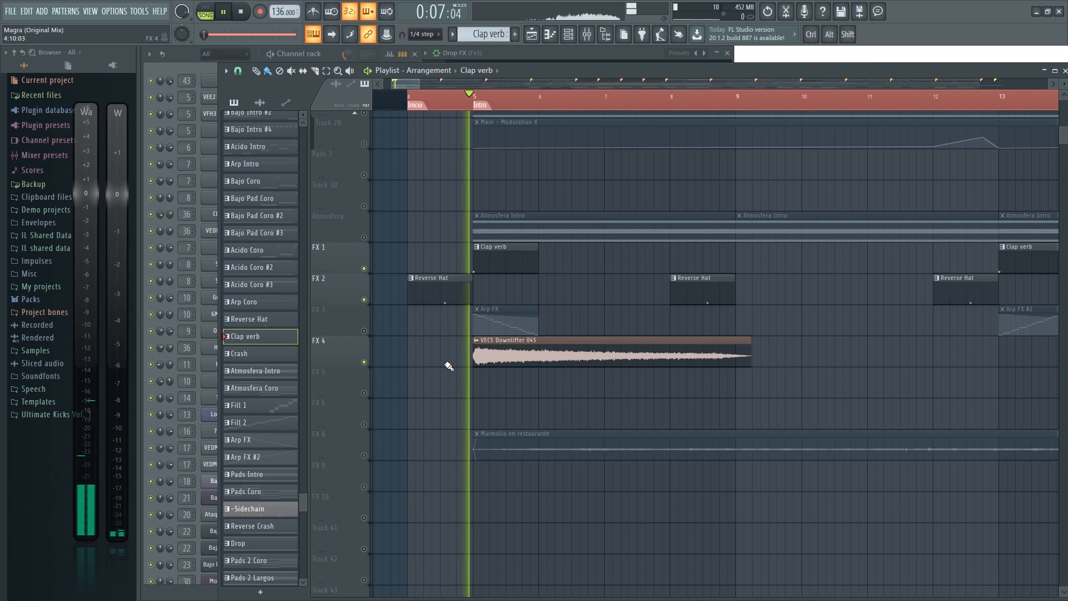
key(space)
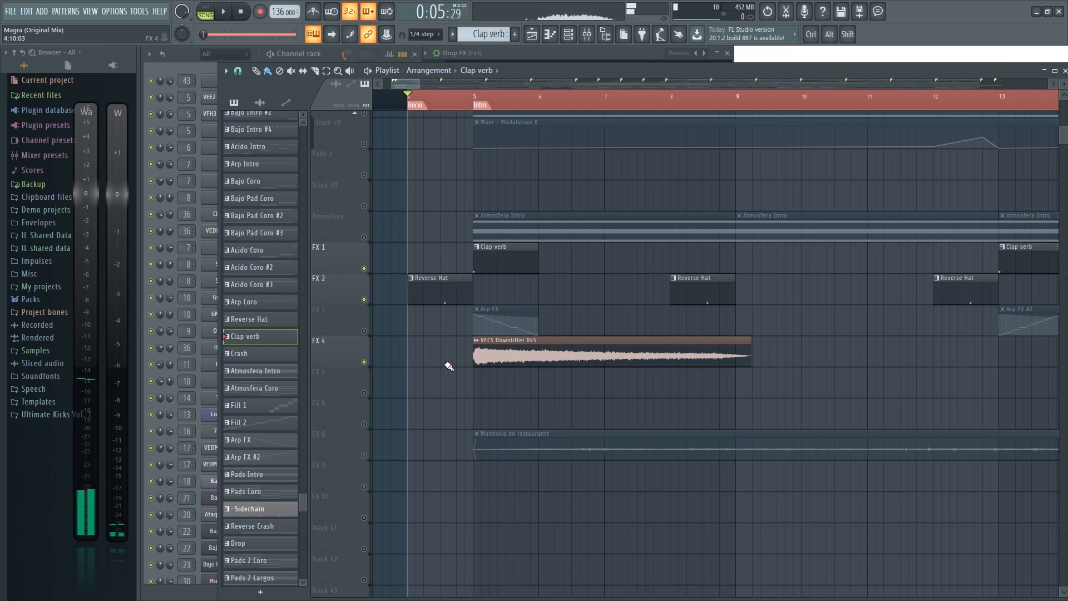
Step: Solo FX 3 with the playhead at the Intro marker and inspect the Arp FX pattern's notes in the channel rack
right_click(365, 332)
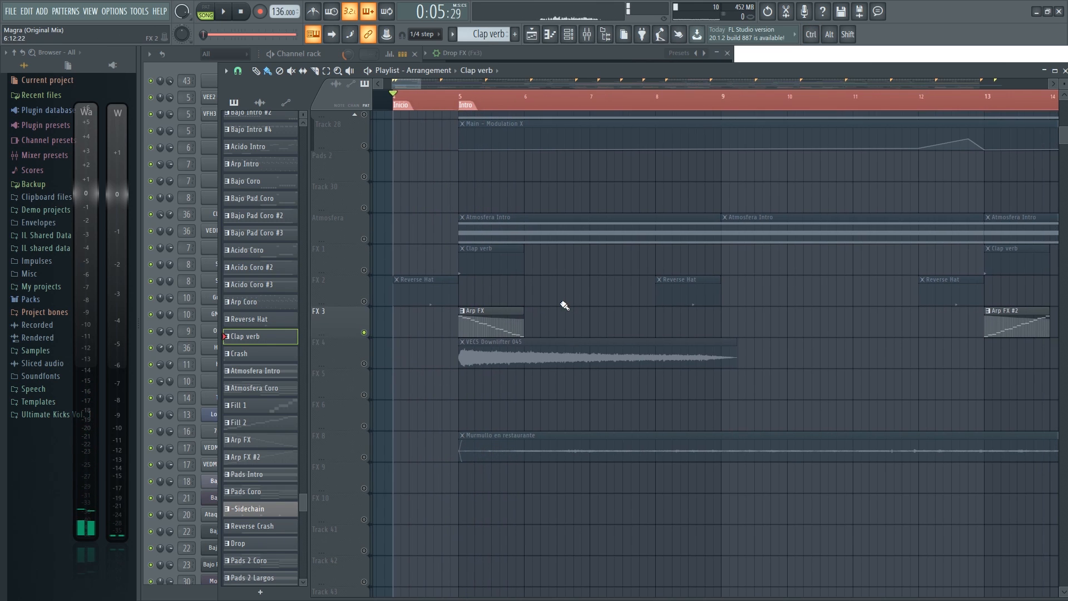
scroll(564, 306, up, 2)
drag(481, 295, 505, 296)
scroll(468, 261, up, 2)
click(460, 96)
click(500, 314)
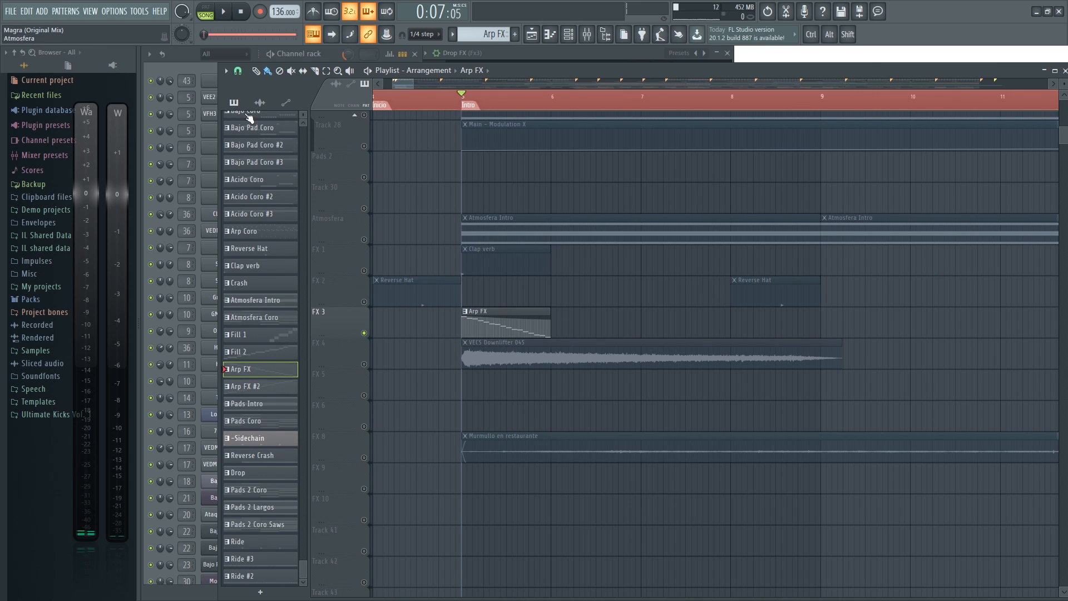
click(186, 56)
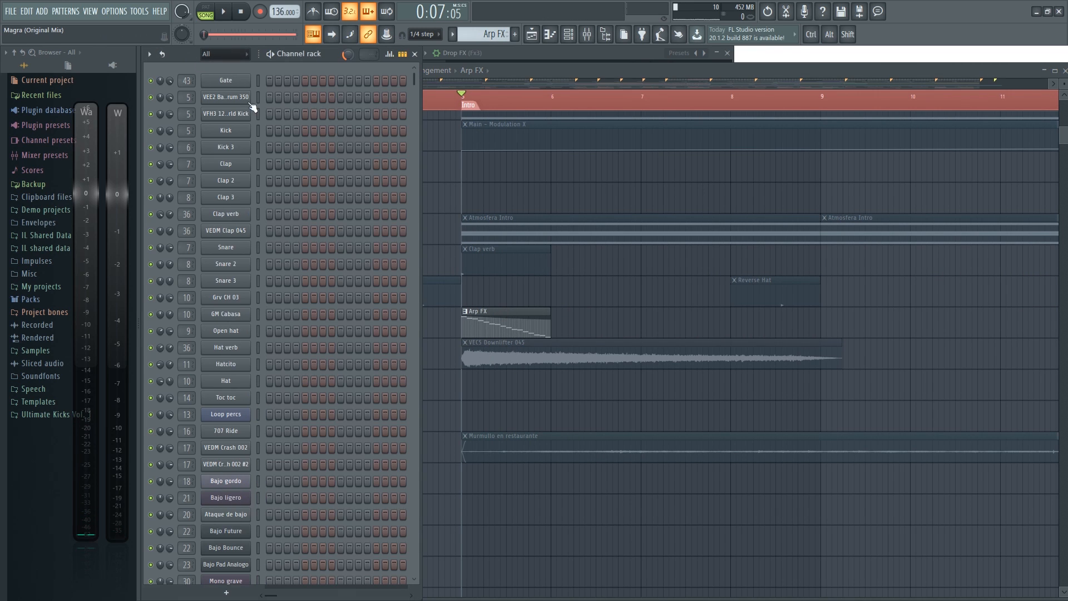
scroll(364, 198, down, 7)
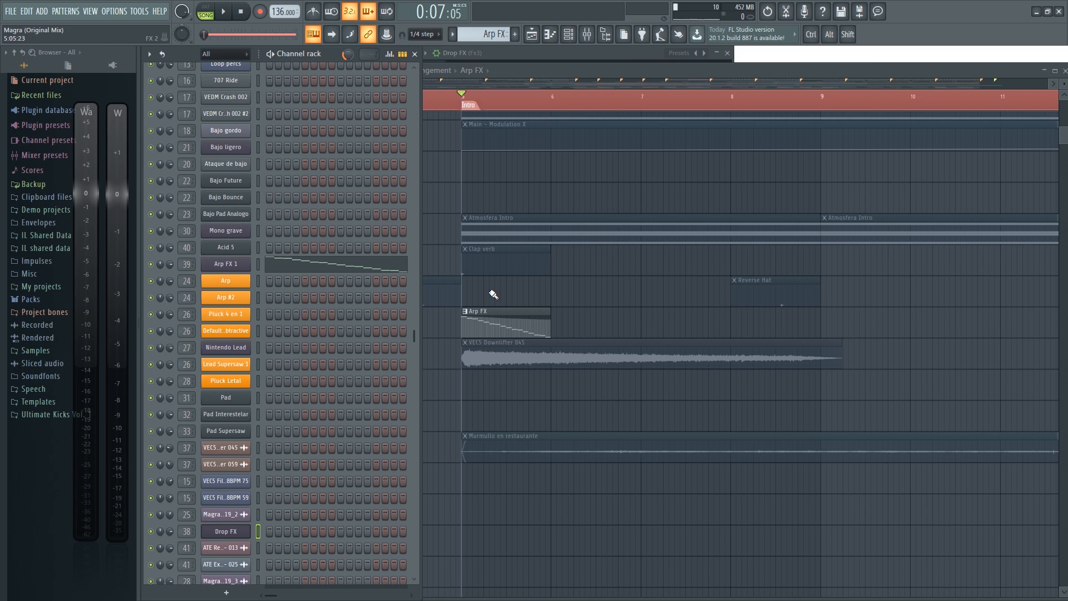
Step: Return to the playlist and audition the soloed FX 3 track from the Intro marker
scroll(509, 296, down, 4)
drag(649, 336, 608, 337)
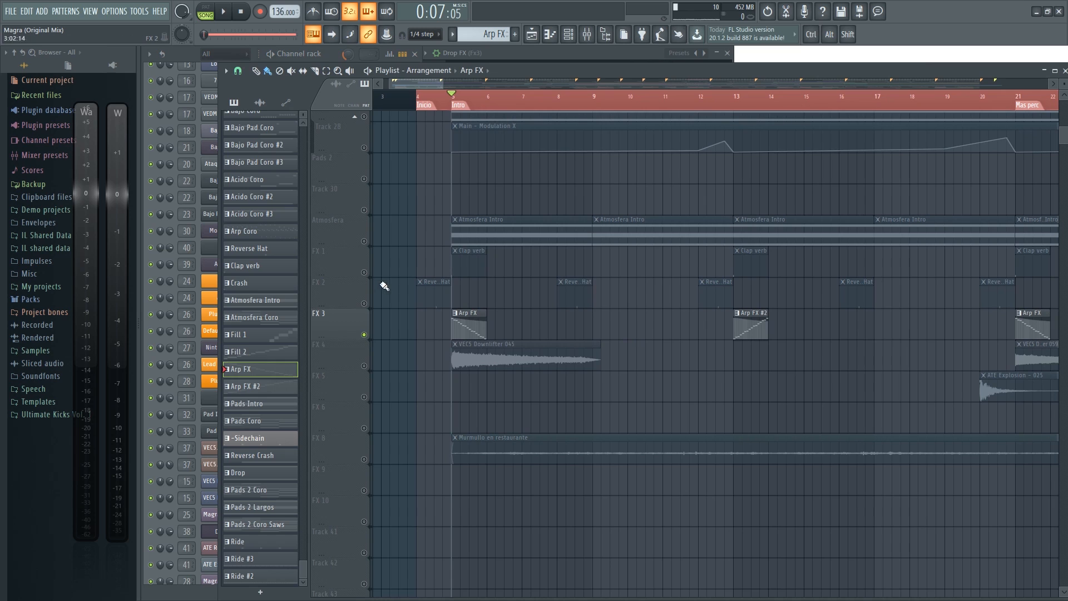
scroll(427, 320, up, 2)
key(space)
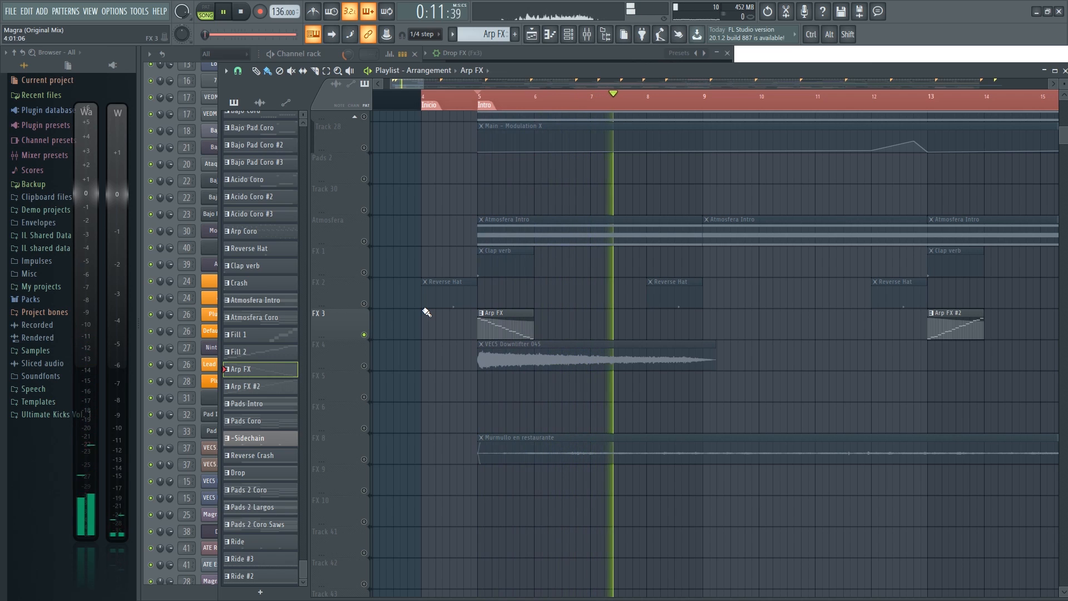
key(space)
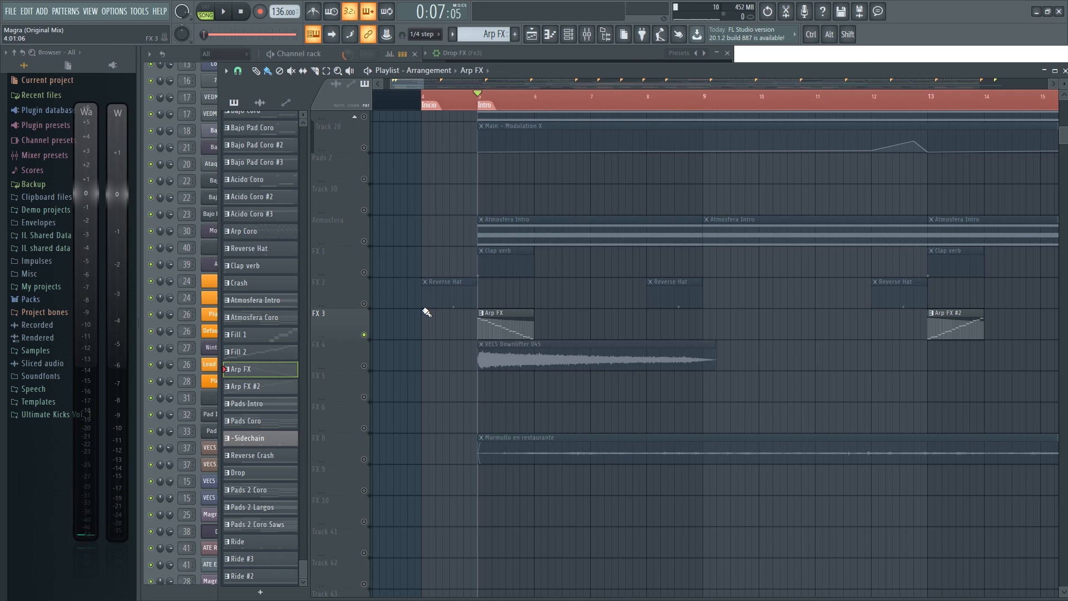
Step: Solo the FX 8 track and audition the Murmullo en restaurante clip from bar 13
drag(600, 390, 541, 400)
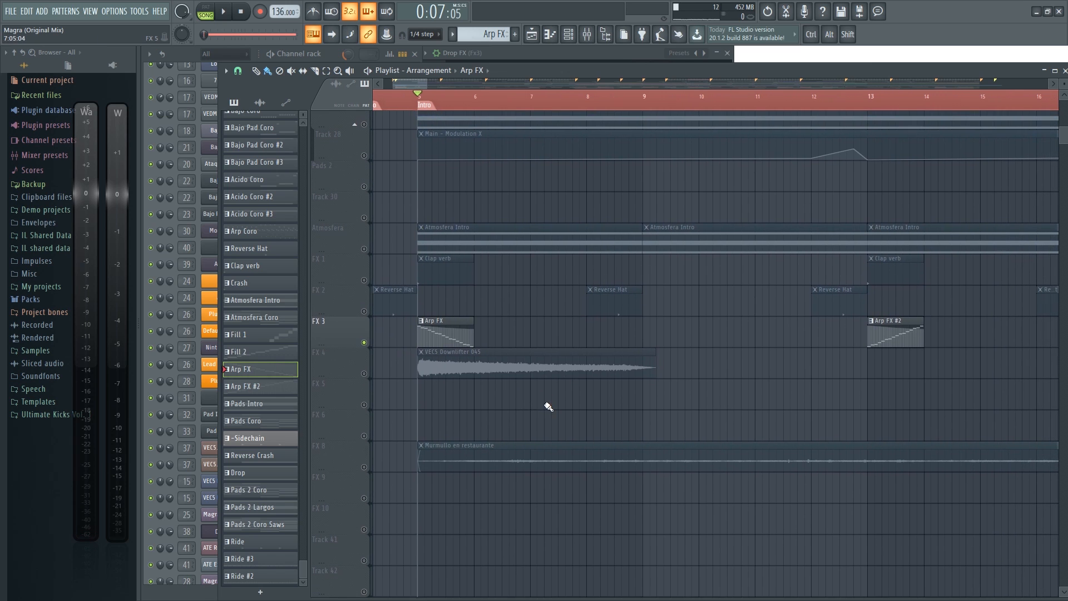
drag(515, 331, 578, 309)
click(368, 448)
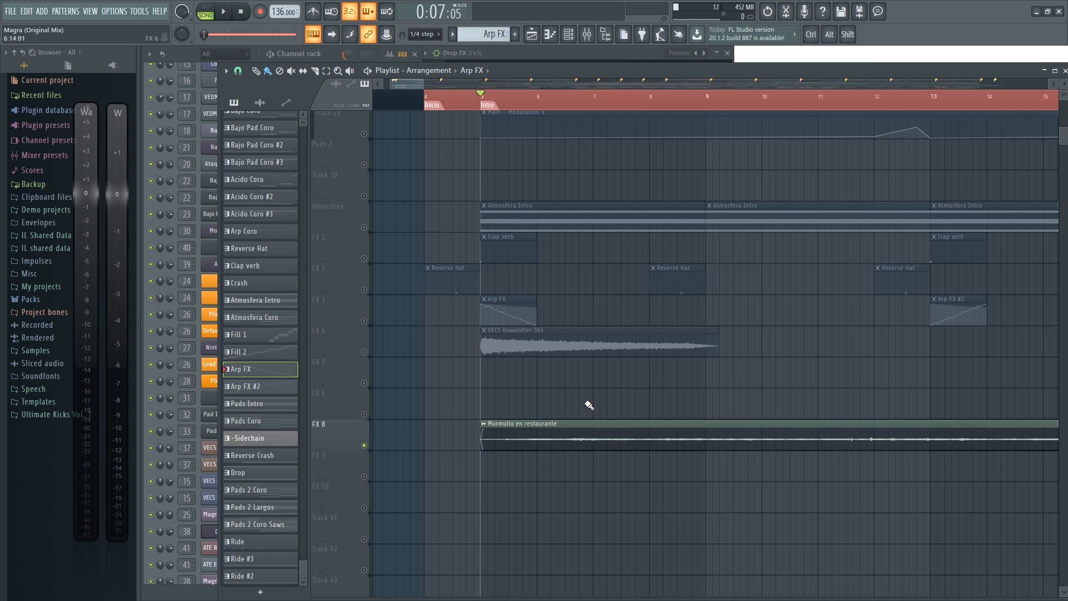
ctrl+scroll(594, 399, down, 5)
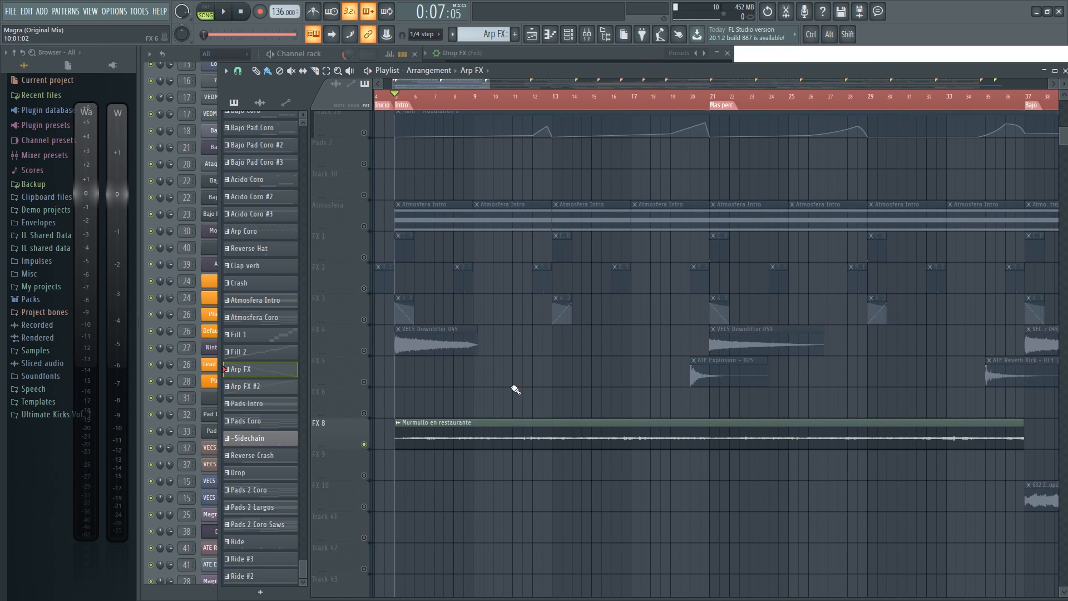
ctrl+scroll(432, 443, up, 2)
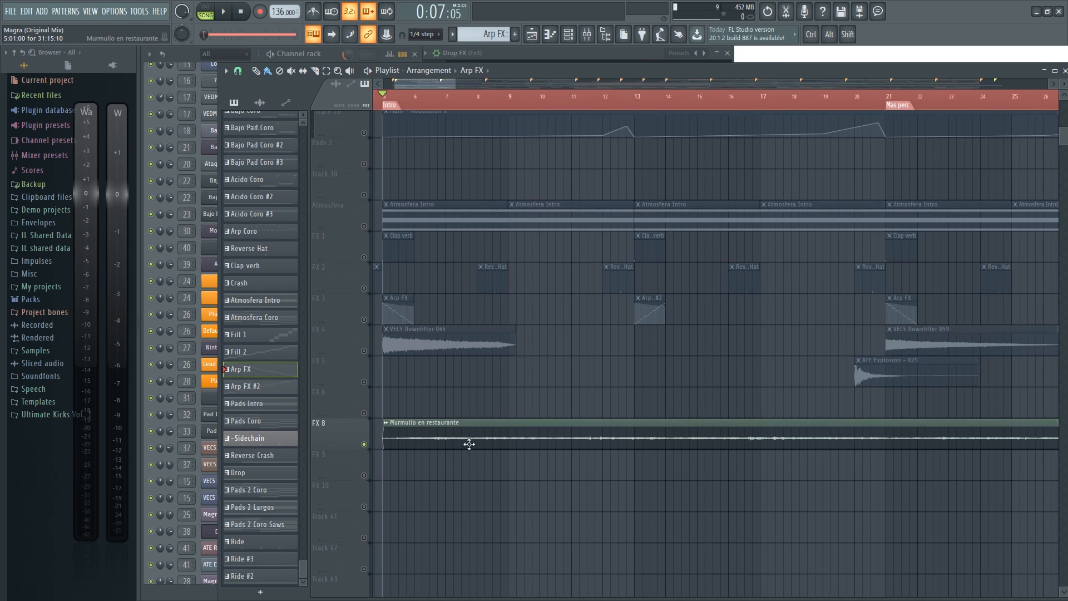
click(648, 309)
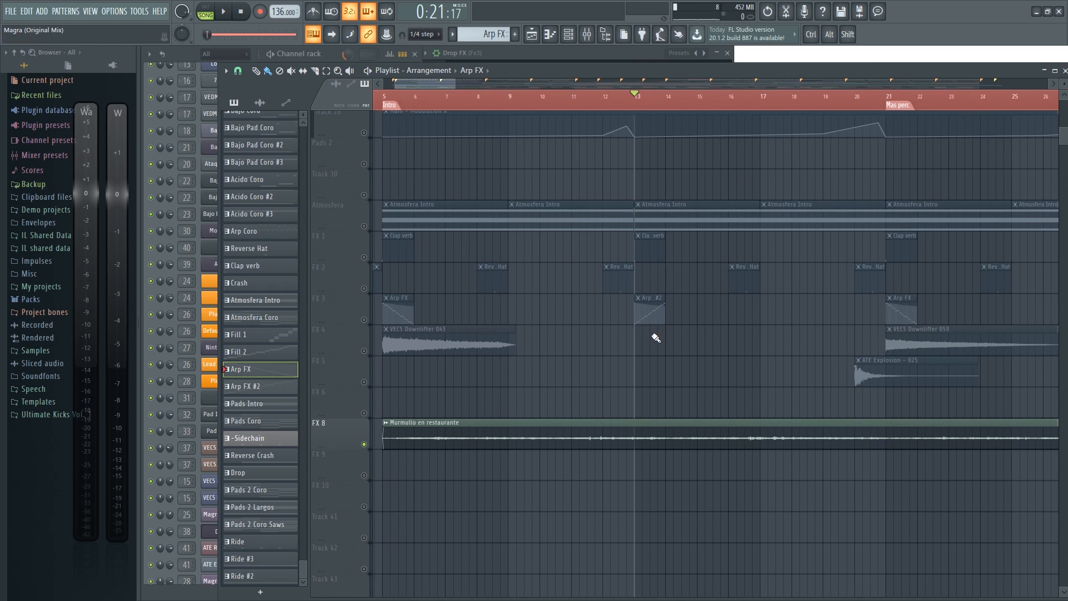
key(space)
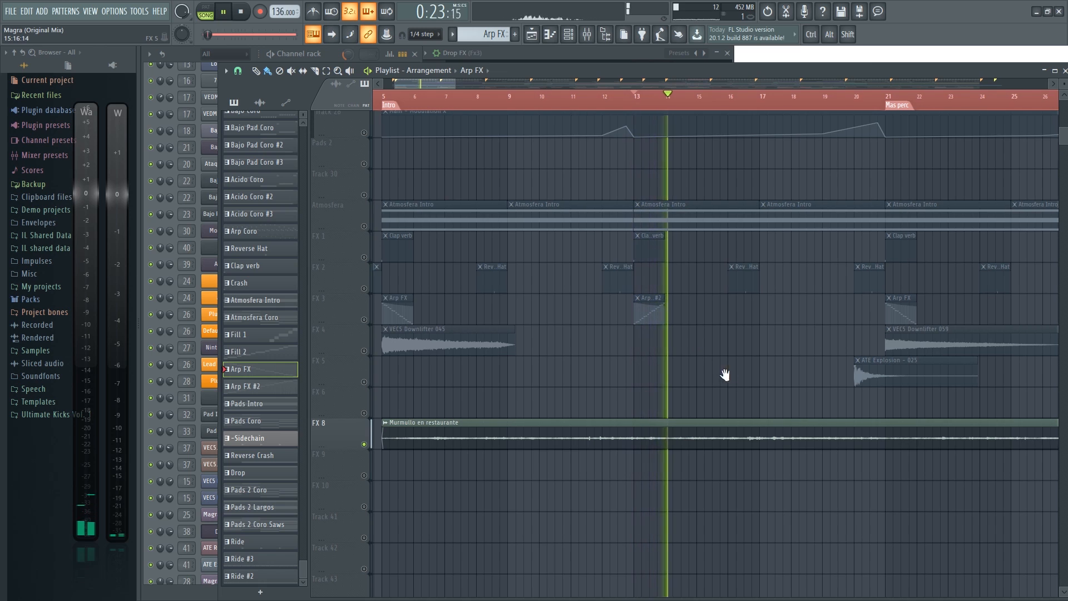
drag(725, 374, 670, 366)
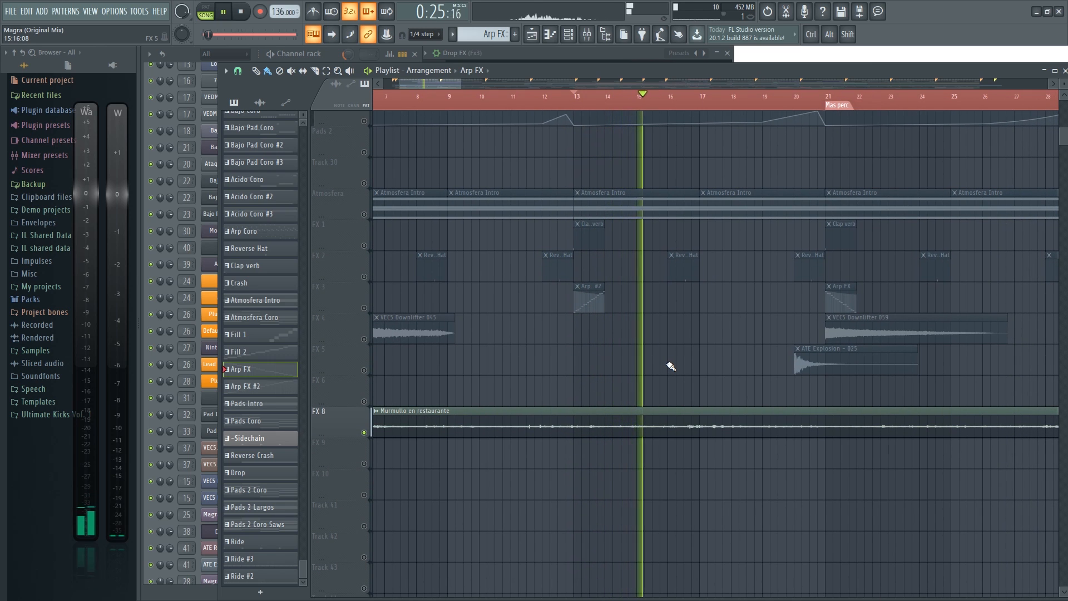
drag(756, 386, 625, 399)
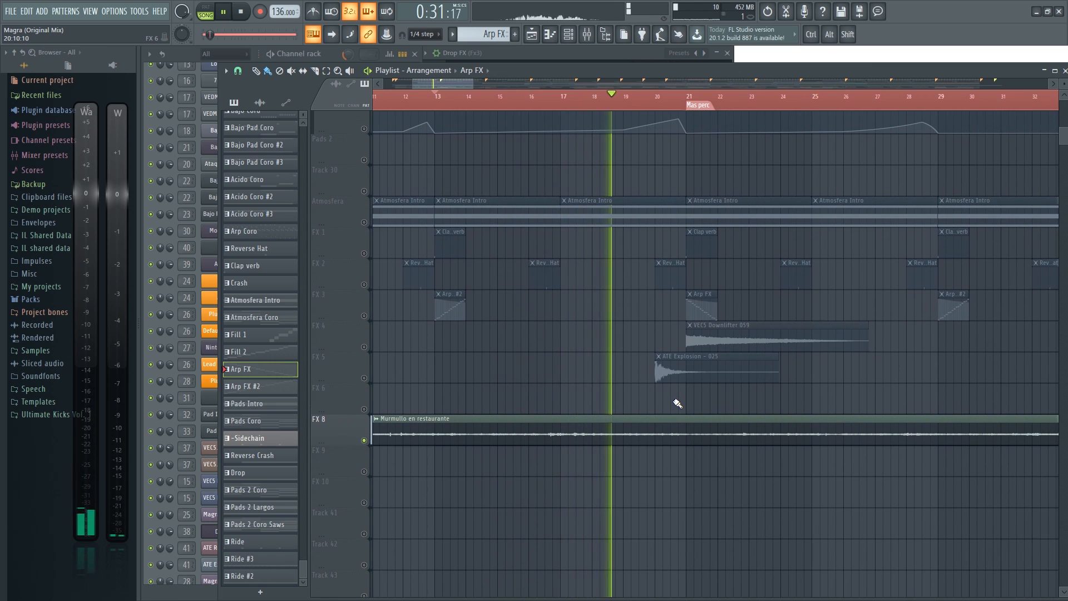
key(space)
Step: Solo the FX 5 track and audition the ATE Explosion - 025 clip from just before bar 20
drag(558, 372, 628, 410)
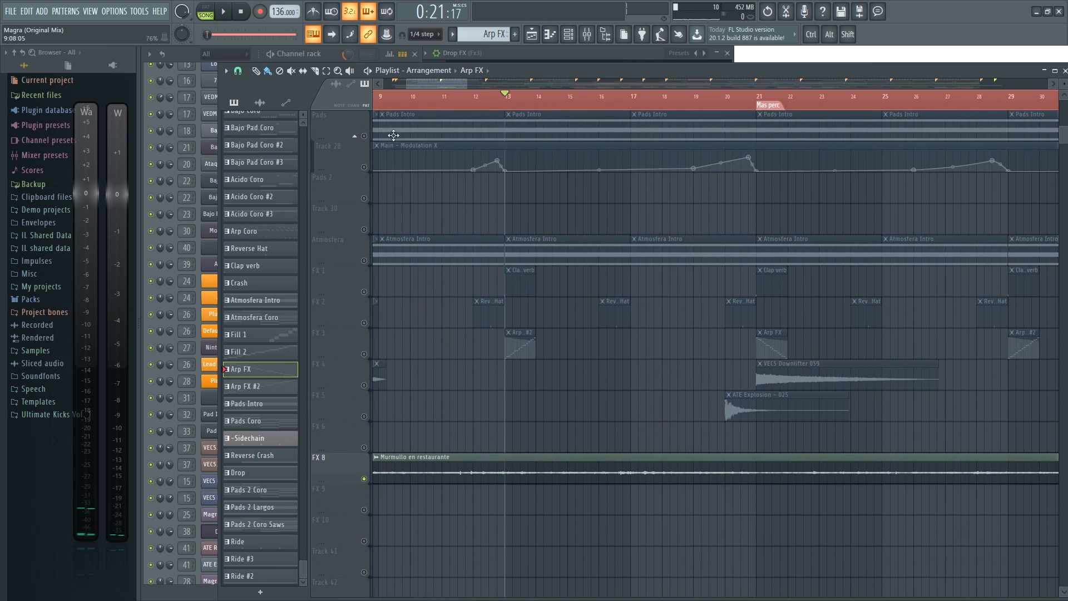
drag(658, 359, 485, 296)
scroll(549, 307, up, 2)
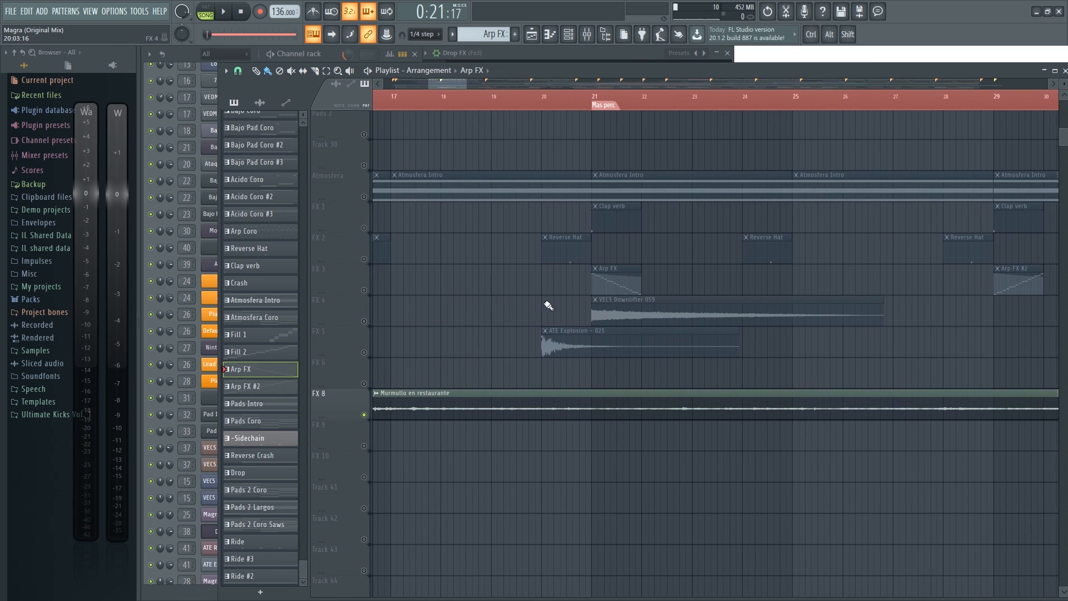
click(392, 353)
click(524, 107)
key(space)
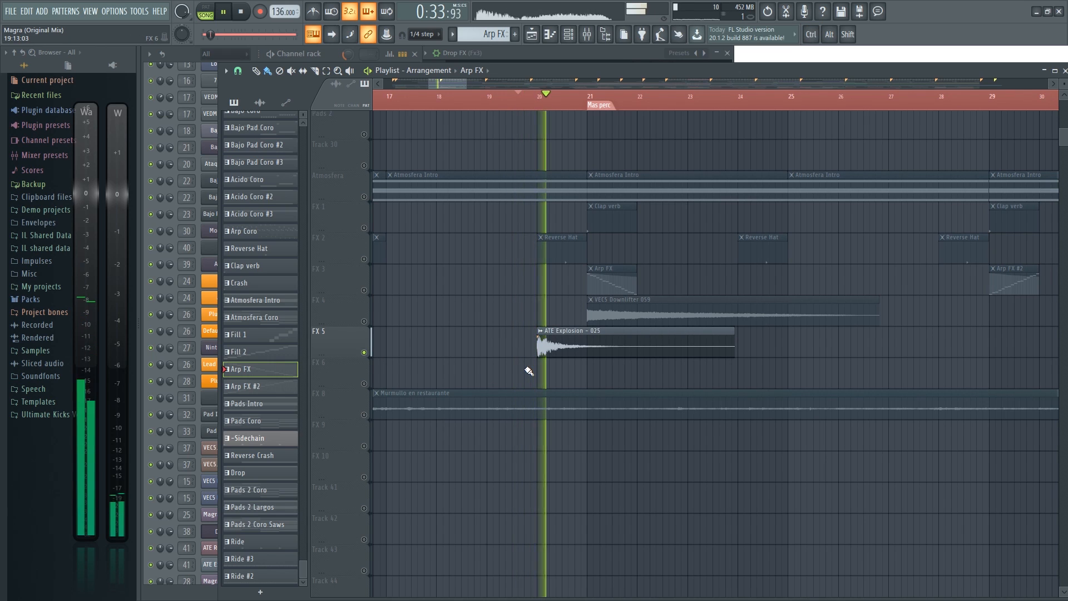
key(space)
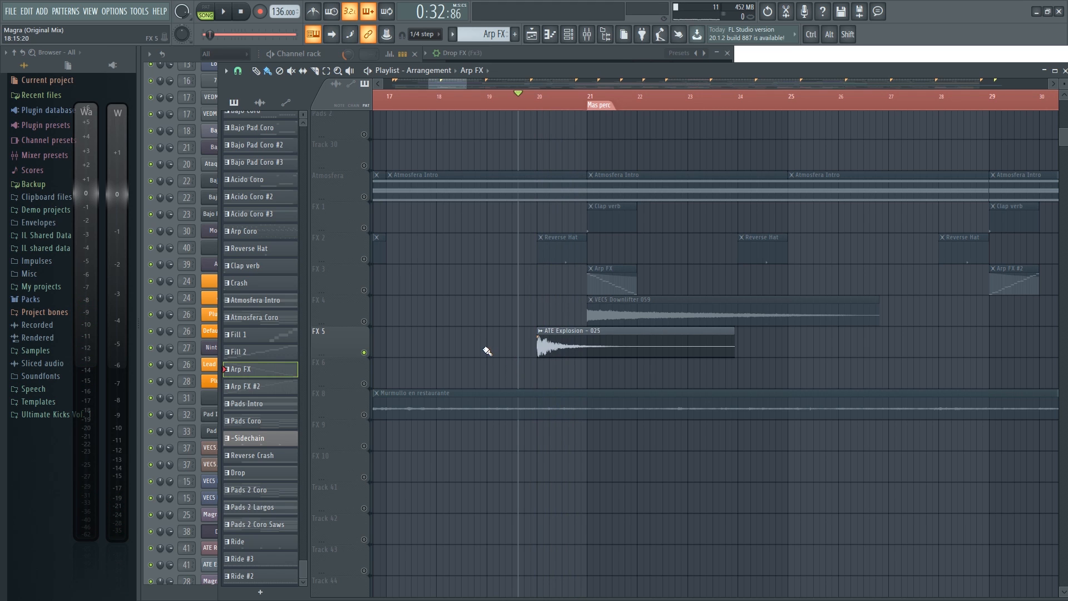
Step: Examine where the ATE Explosion and ATE Reverb Kick clips sit on FX 5 along the arrangement up to the Drop and Climax sections
scroll(488, 351, down, 4)
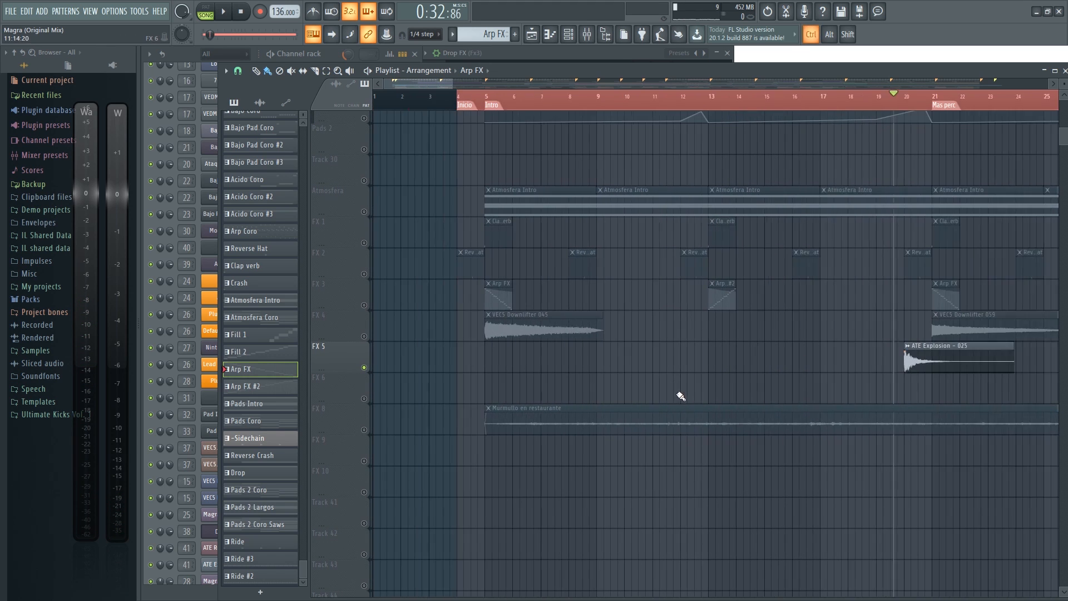
scroll(681, 396, up, 5)
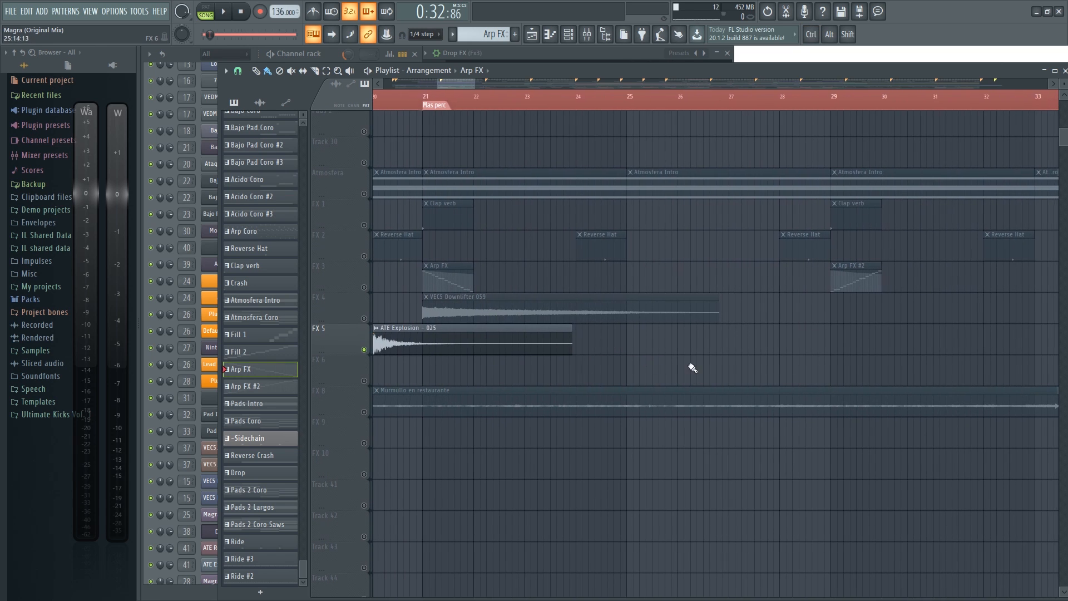
scroll(658, 368, down, 5)
scroll(603, 354, right, 6)
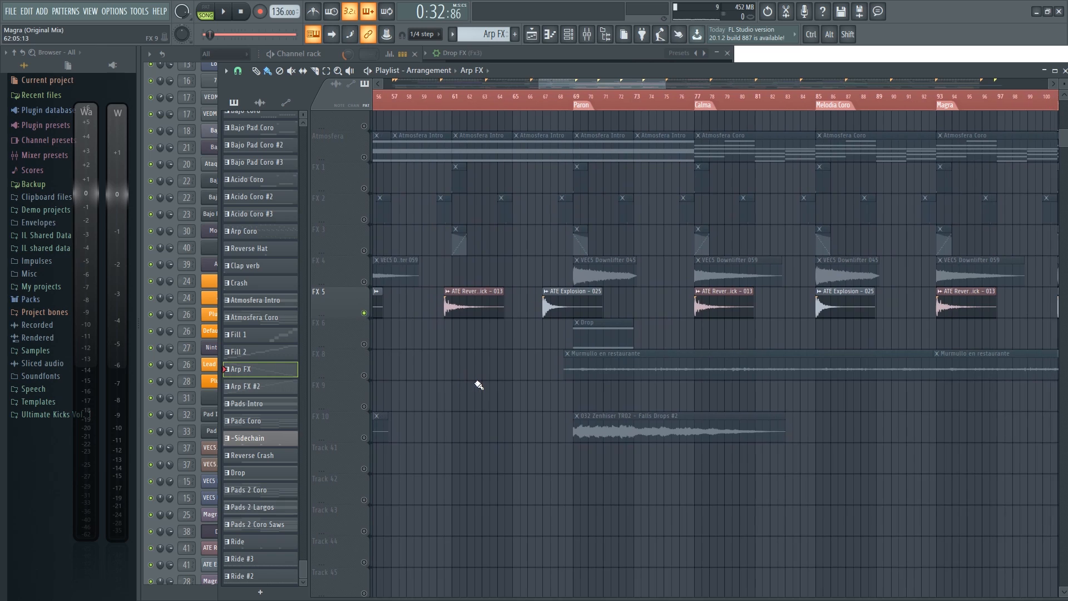
scroll(480, 371, left, 1)
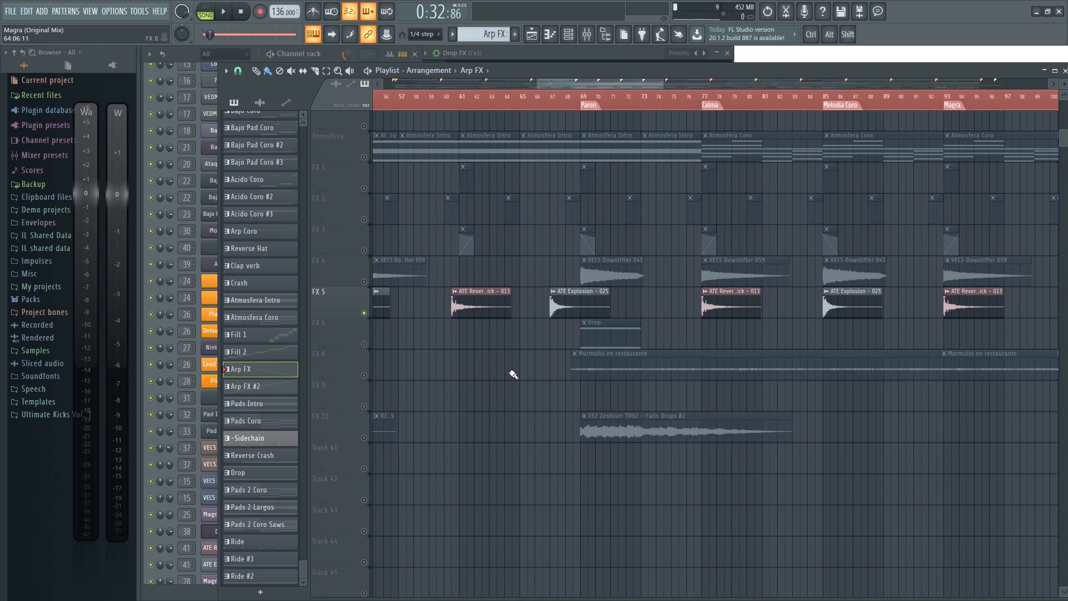
scroll(569, 388, down, 1)
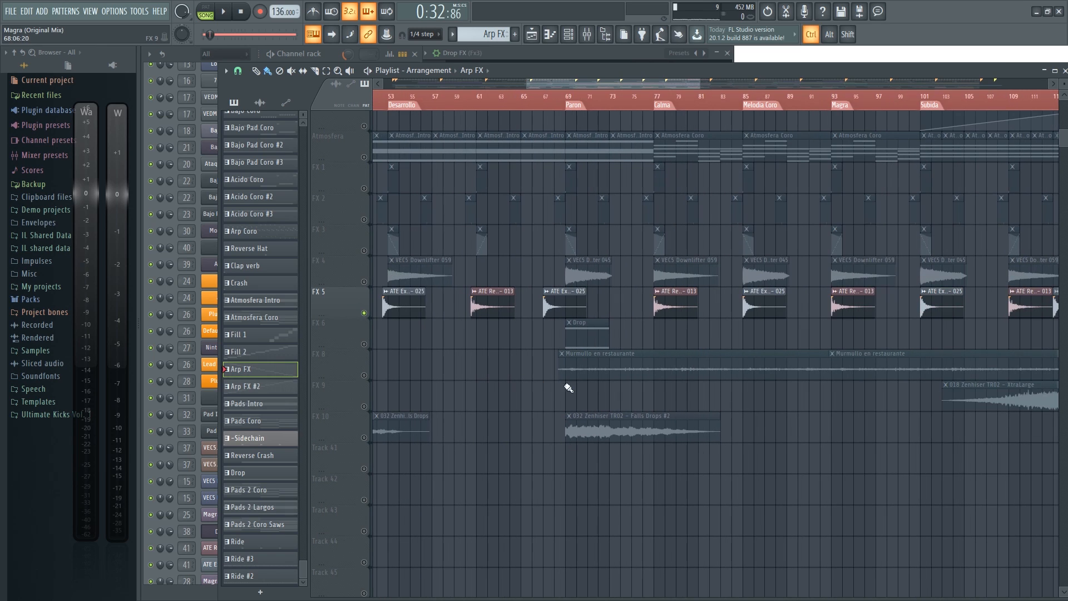
scroll(702, 423, up, 3)
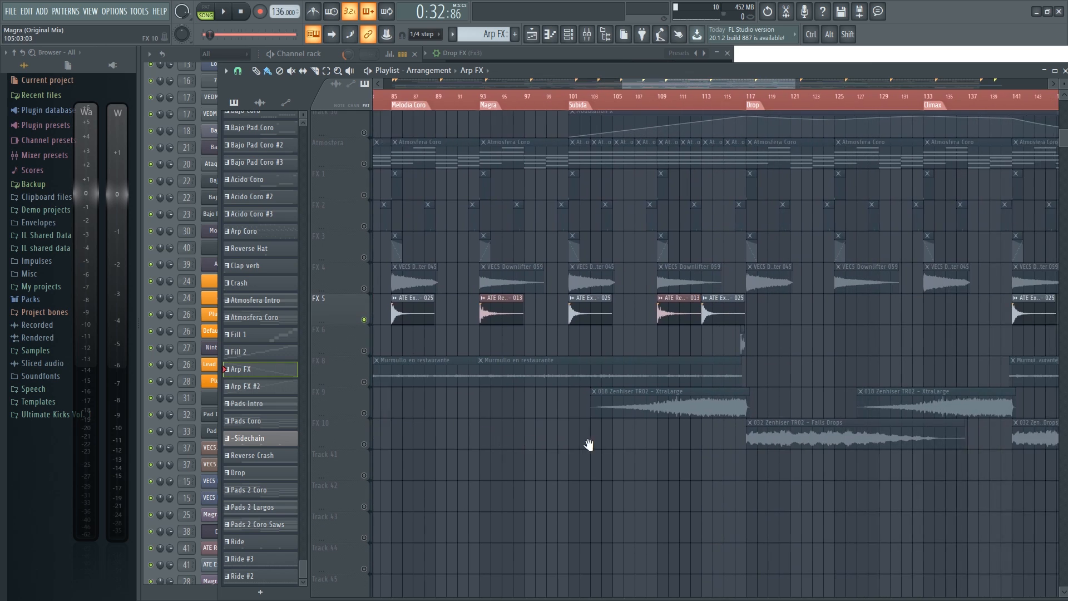
Step: Solo the FX 9 track and audition the 018 Zenhiser TR02 - XtraLarge clip as it leads into the Drop marker
ctrl+click(364, 413)
scroll(627, 482, up, 2)
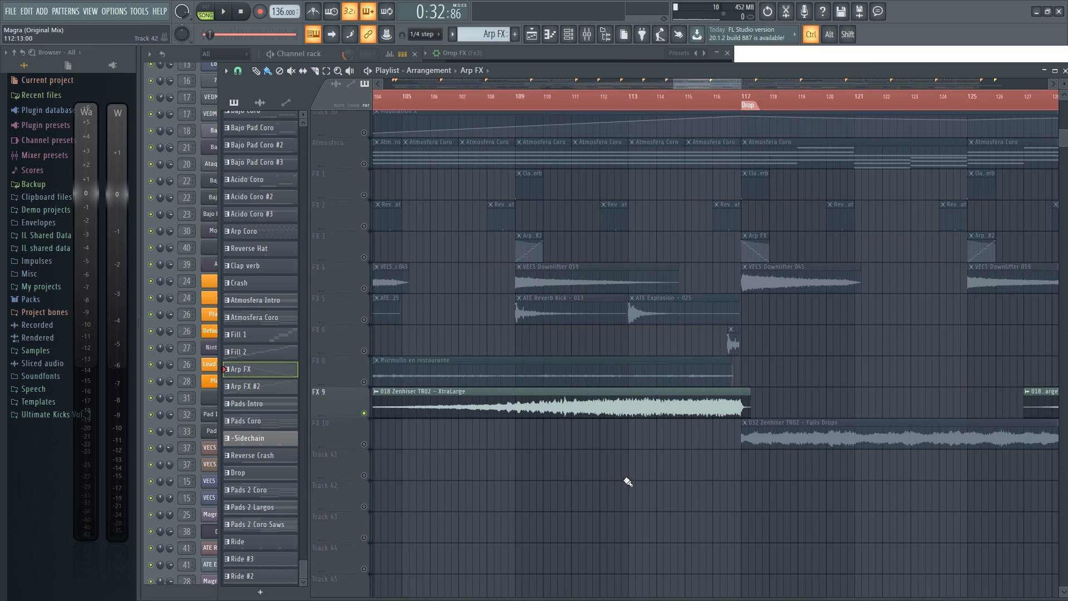
key(space)
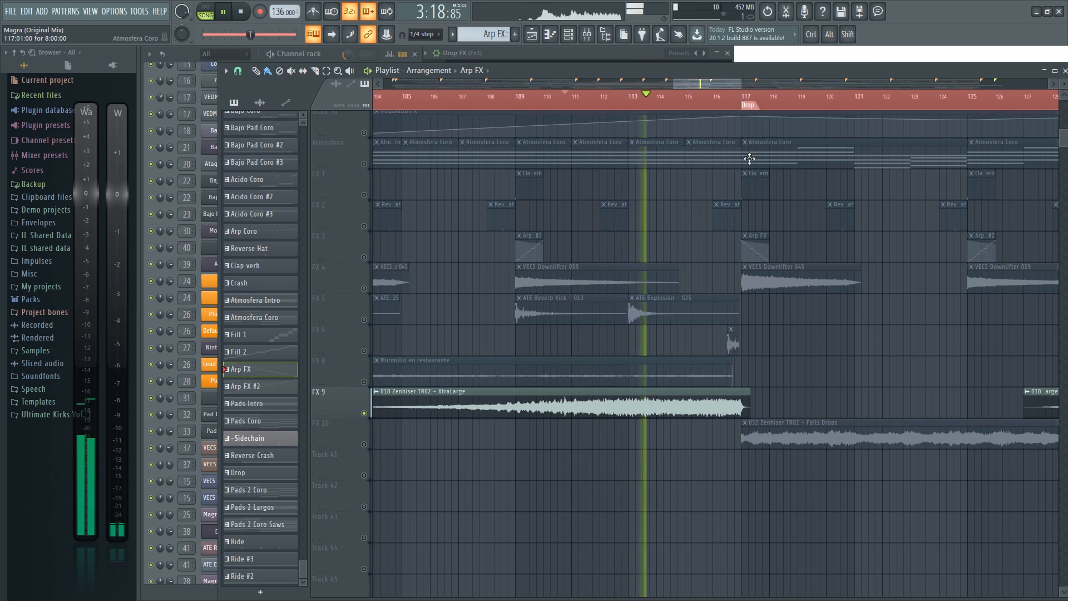
click(725, 100)
key(space)
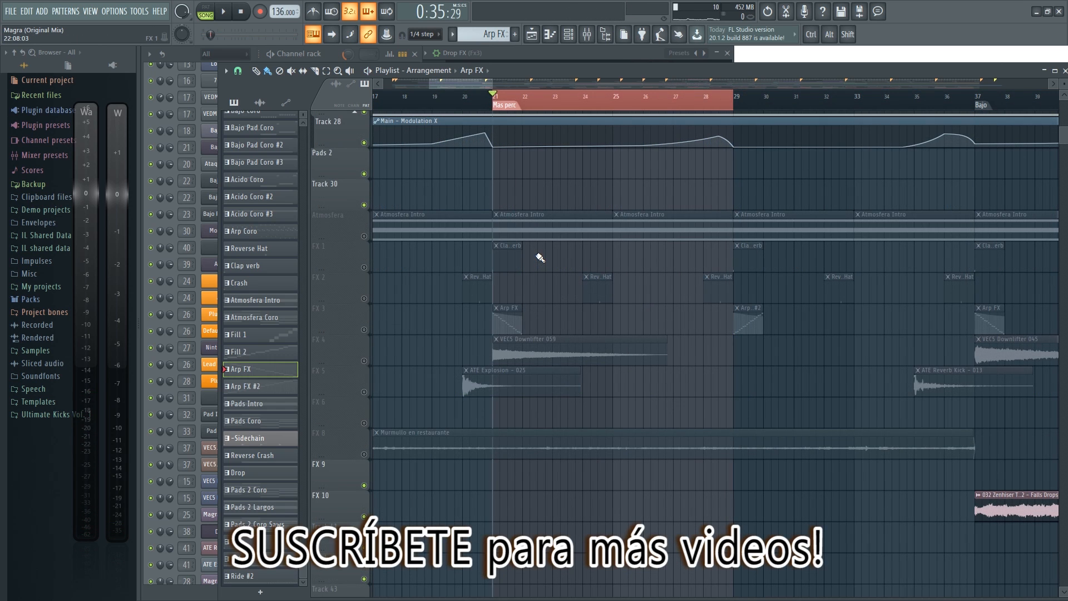
Step: Audition the selected Mas perc section from bar 21 with the Atmosfera, FX 1 to FX 6 and FX 8 tracks muted
scroll(548, 312, up, 10)
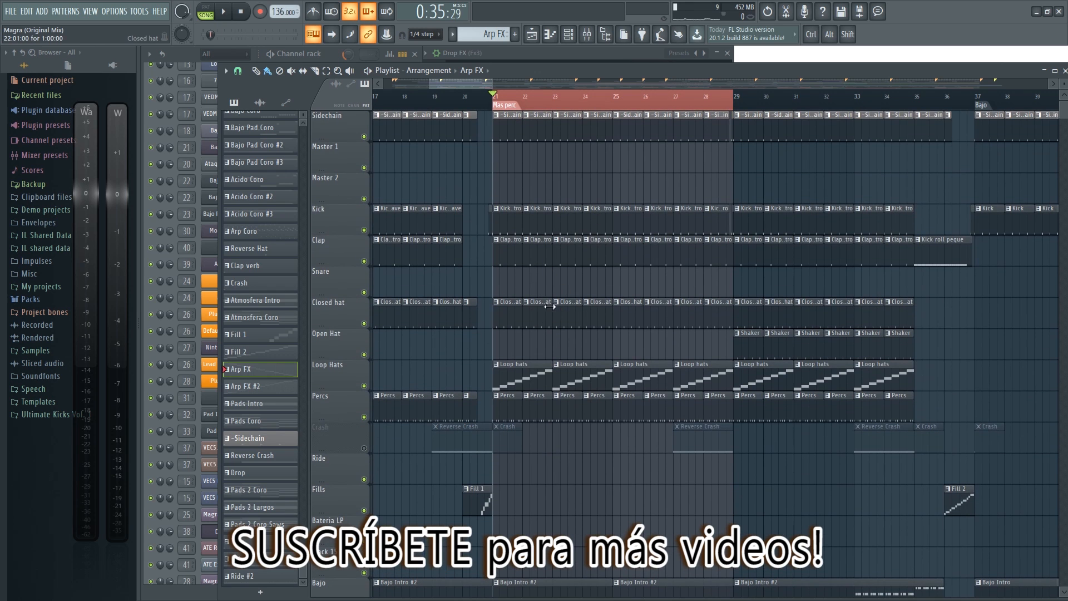
scroll(556, 289, down, 12)
ctrl+scroll(533, 292, up, 2)
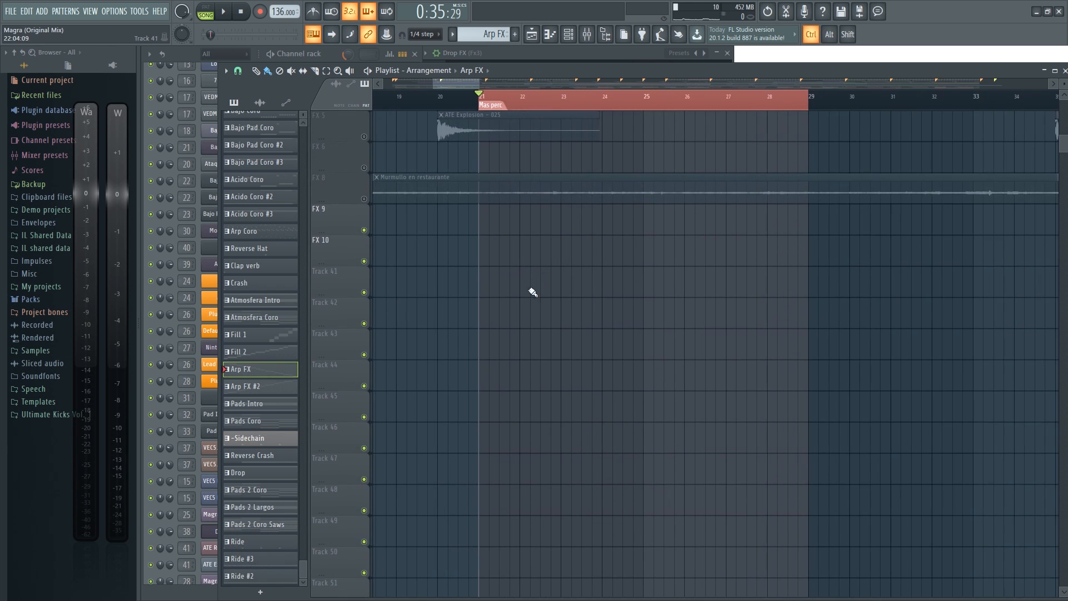
scroll(532, 341, up, 8)
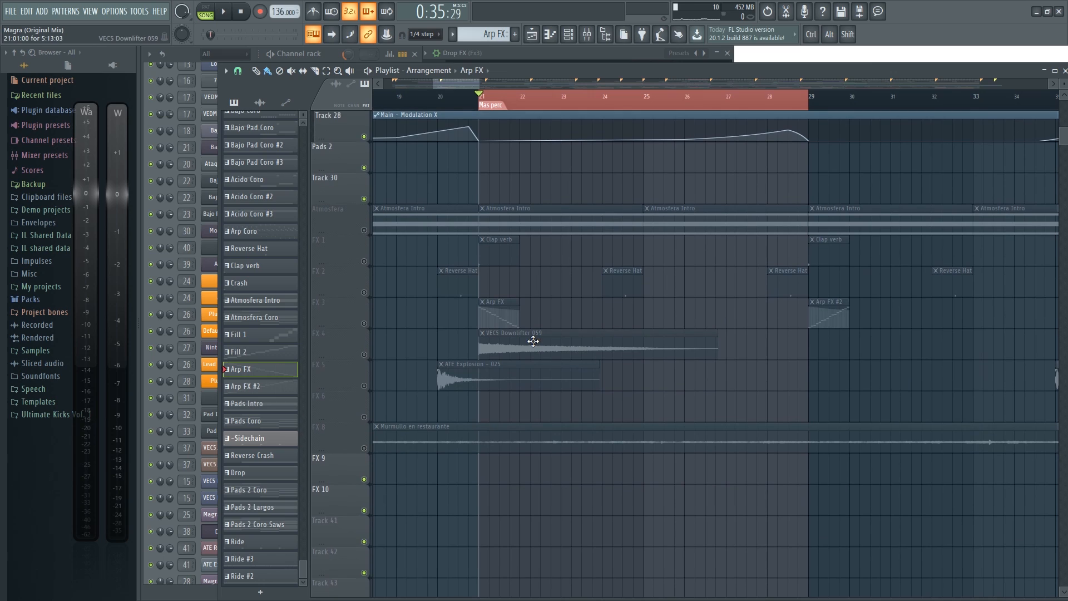
scroll(533, 341, up, 2)
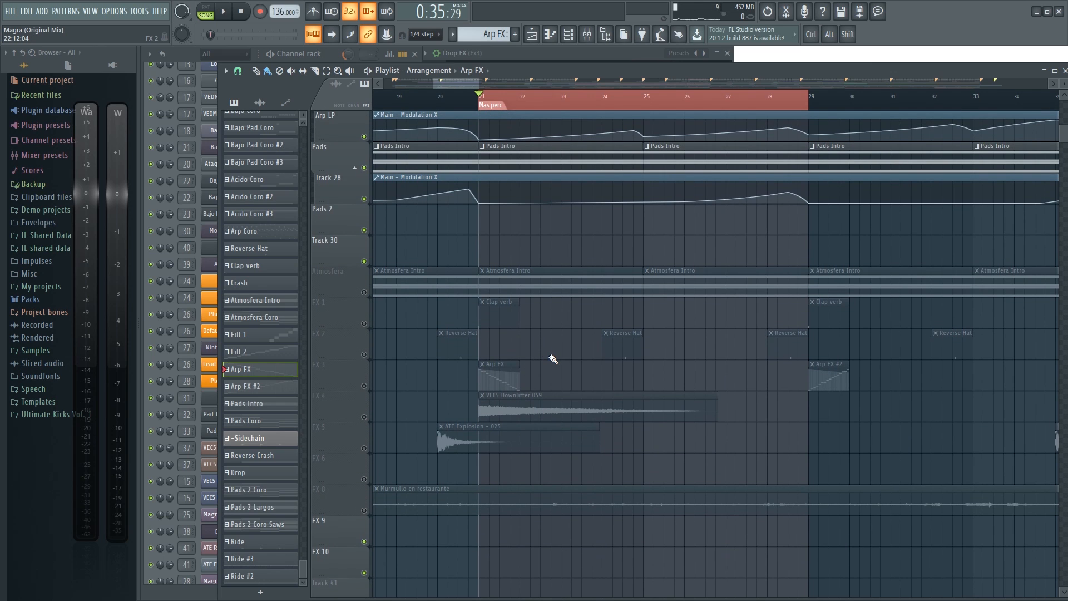
scroll(545, 354, down, 1)
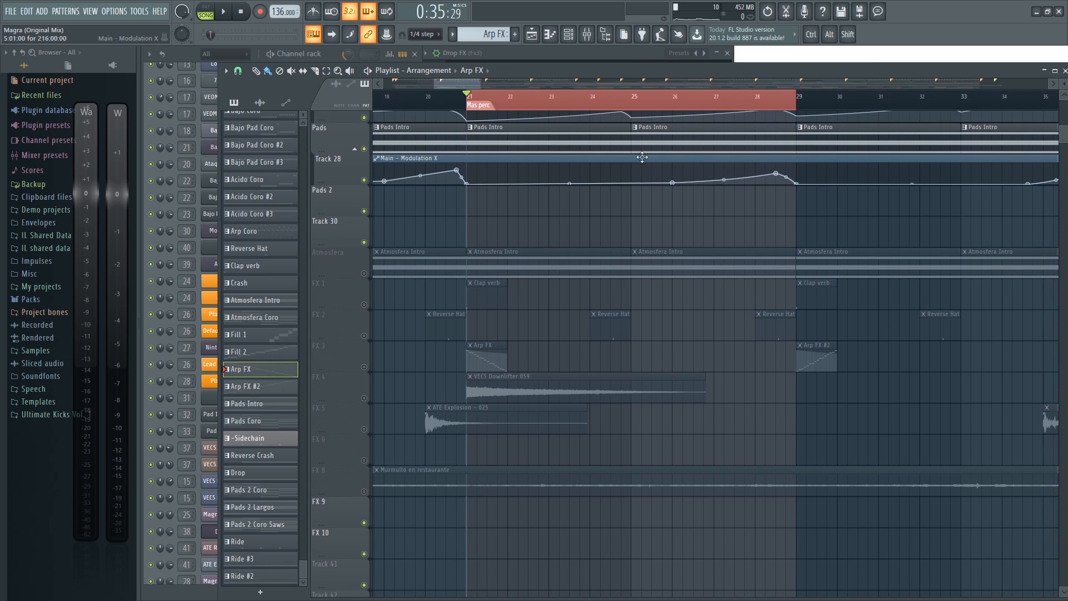
key(space)
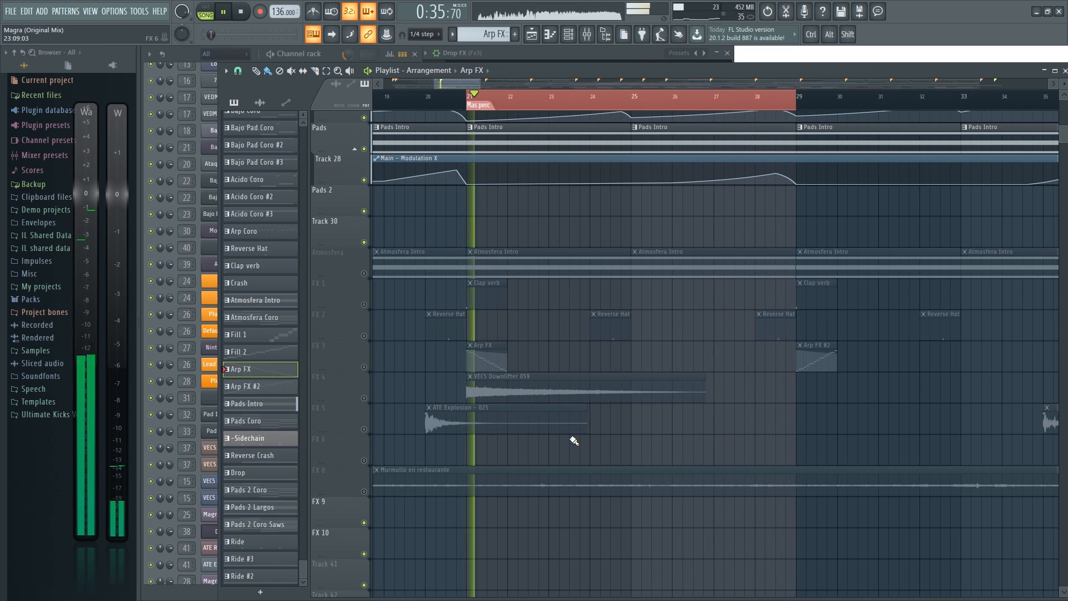
key(space)
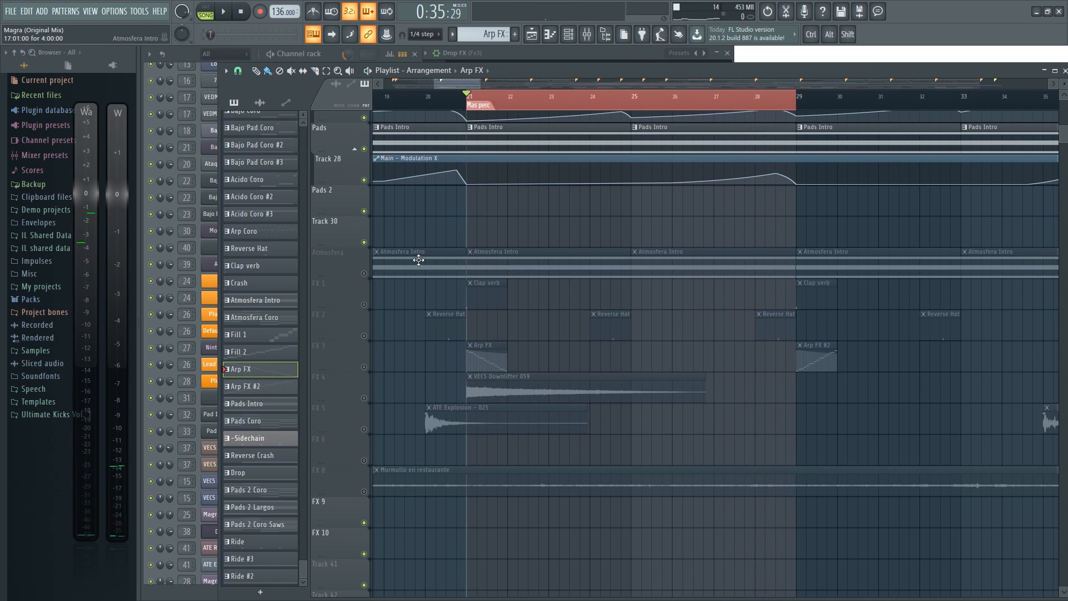
Step: Unmute FX 1 to FX 5 and FX 8, and audition the same Mas perc section with the effects from bar 21
click(363, 429)
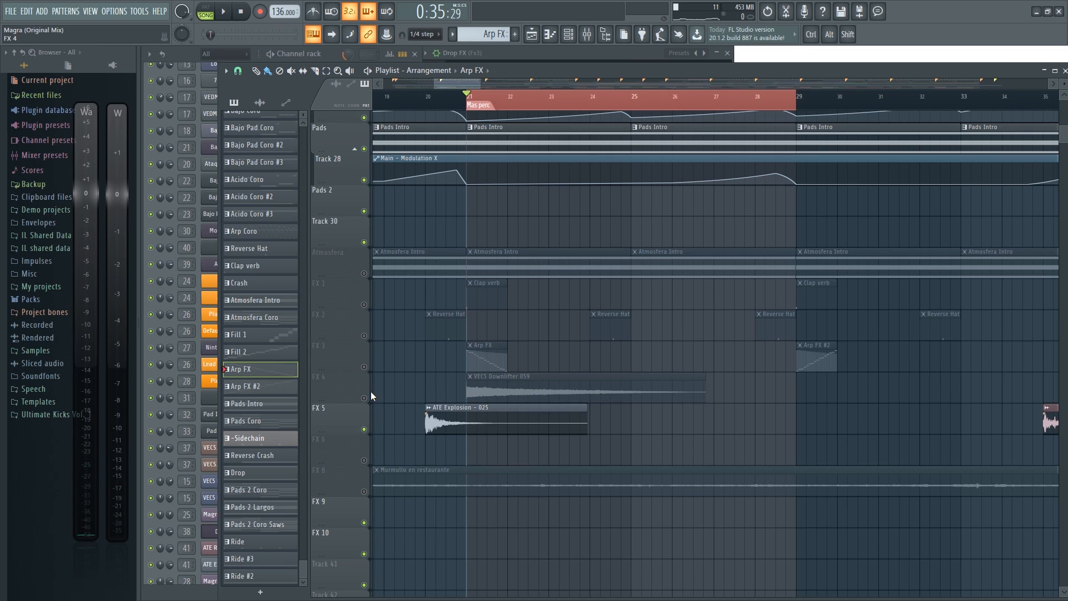
click(364, 398)
click(364, 367)
click(364, 336)
click(363, 304)
click(364, 491)
key(space)
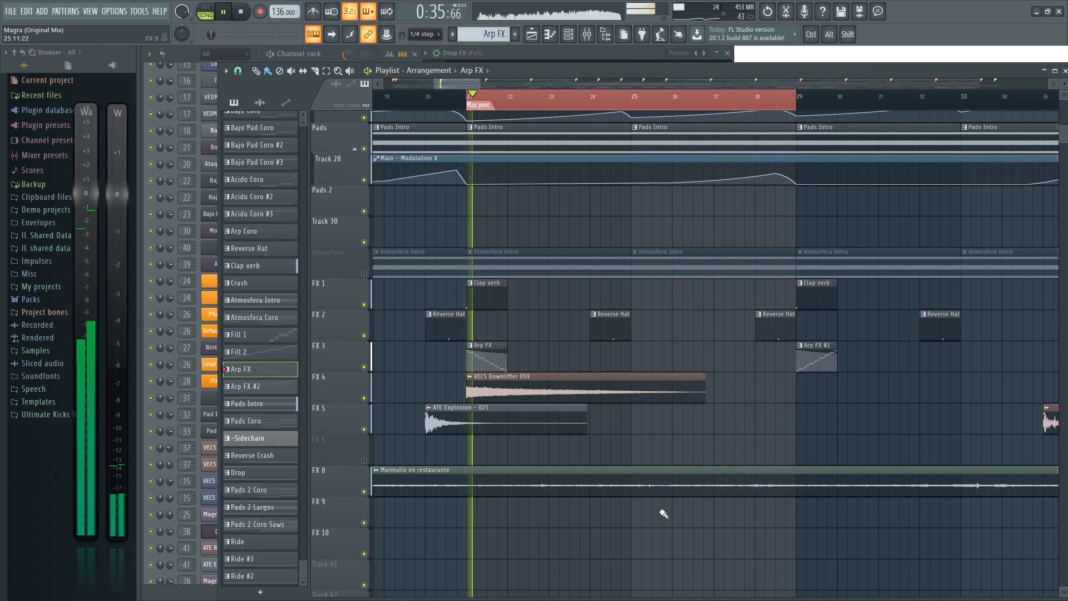
key(space)
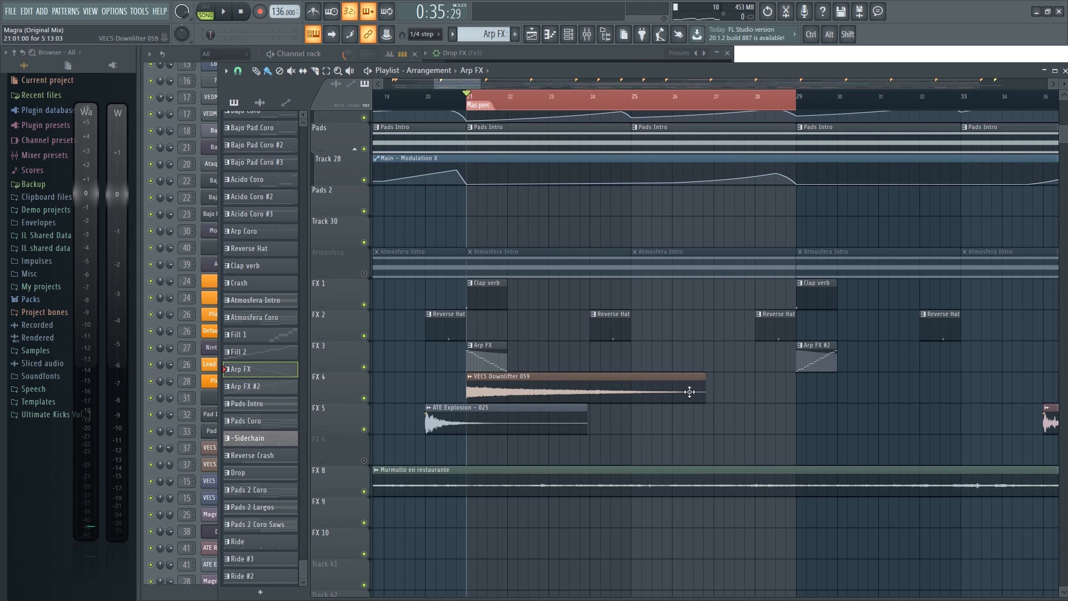
Step: Unmute the Atmosfera track and examine the layout of the FX clips around the Mas perc marker
scroll(557, 334, down, 3)
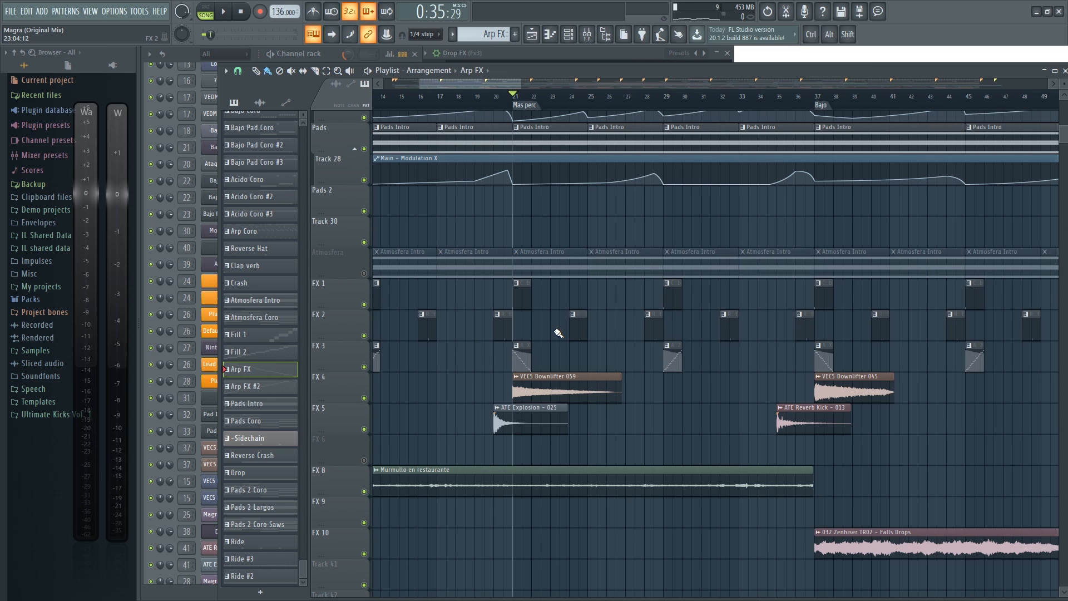
scroll(537, 448, up, 3)
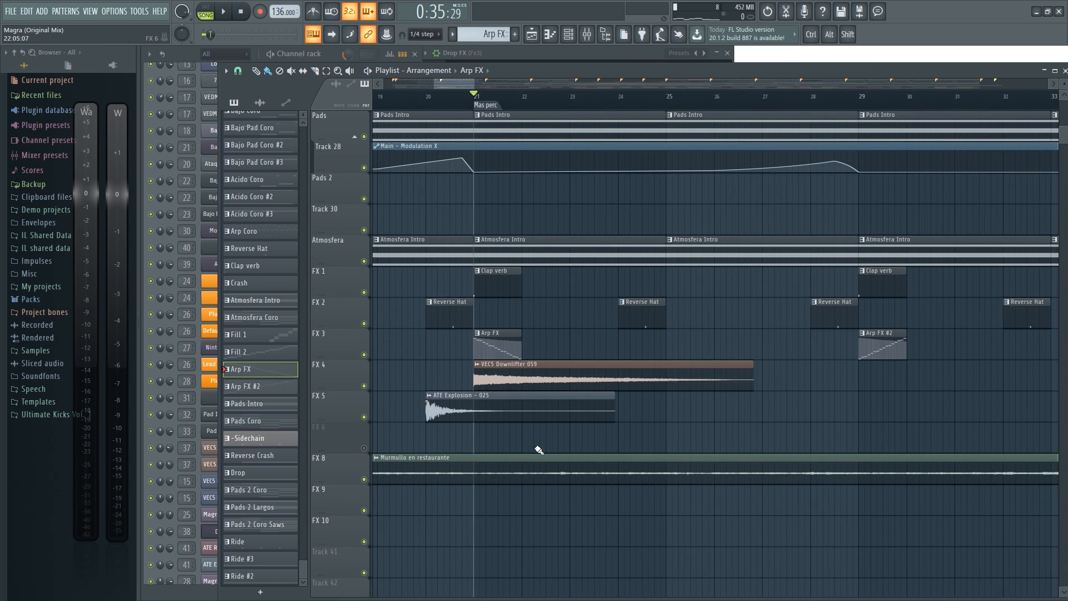
scroll(537, 448, left, 1)
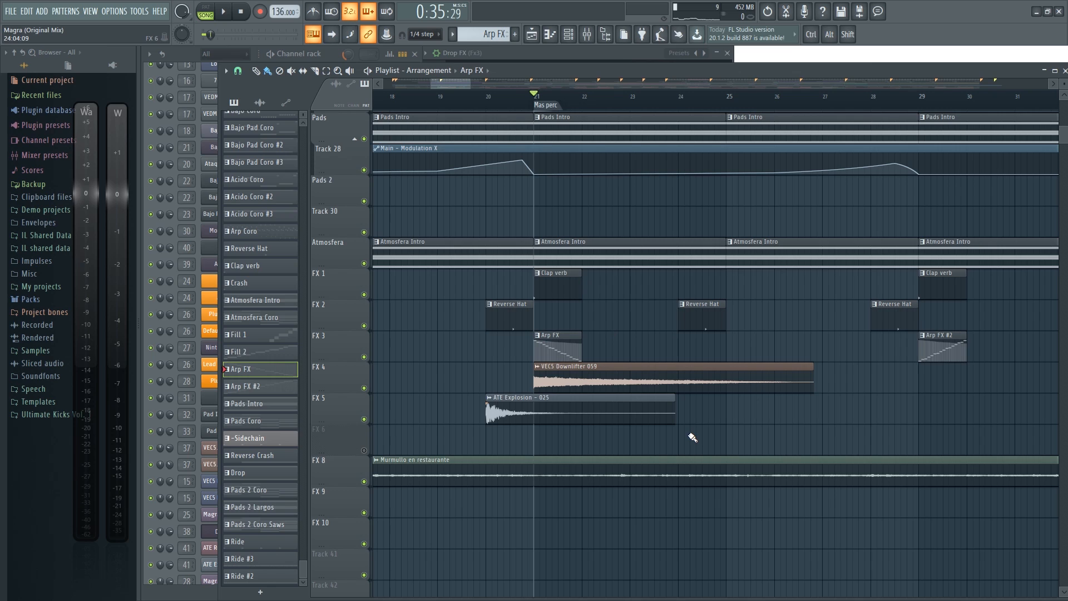
drag(665, 423, 770, 388)
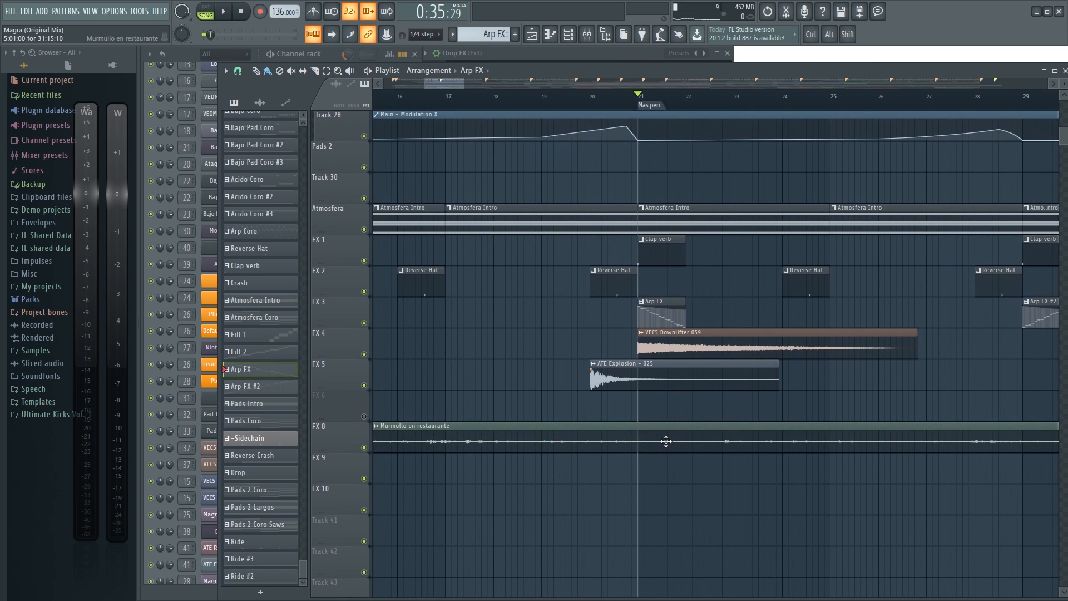
Step: Pick the Clap verb and Arp FX clips at the Mas perc marker and inspect the Arp FX 1 channel's notes in the channel rack
drag(651, 404, 674, 417)
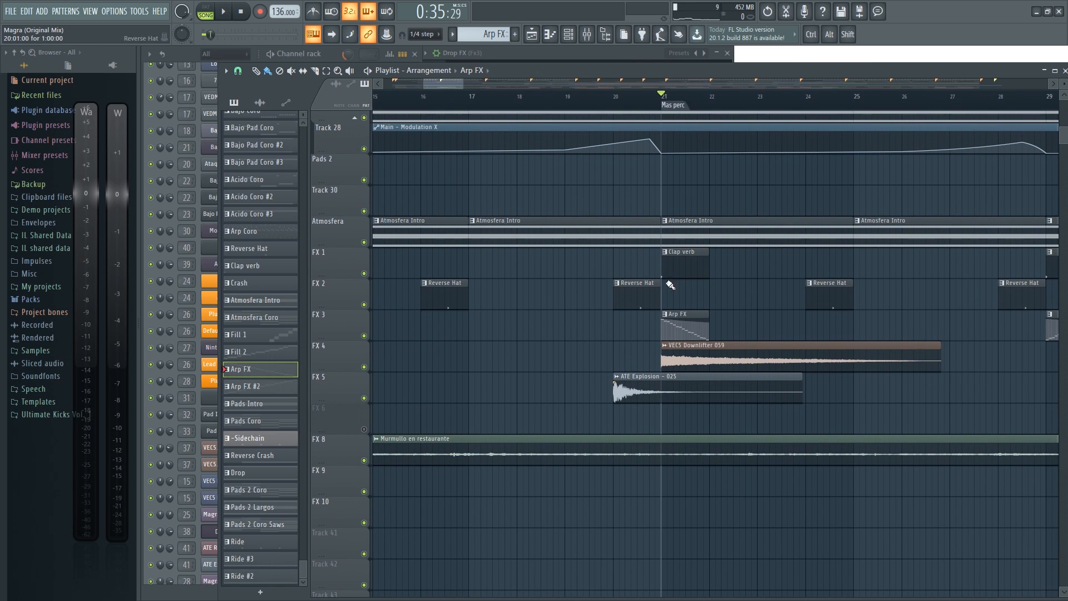
click(679, 258)
drag(729, 308, 681, 344)
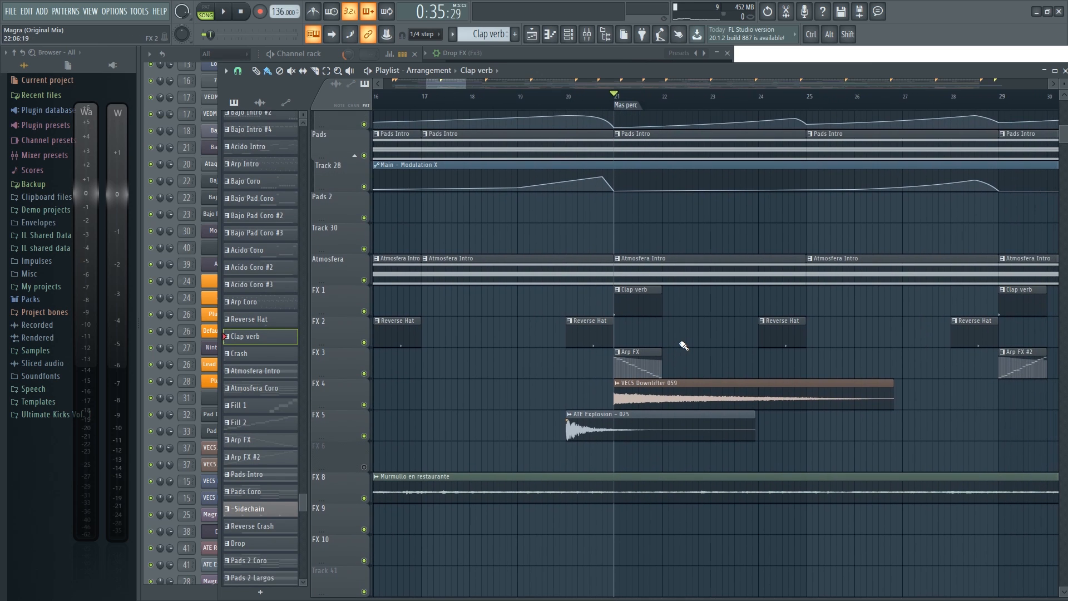
click(639, 363)
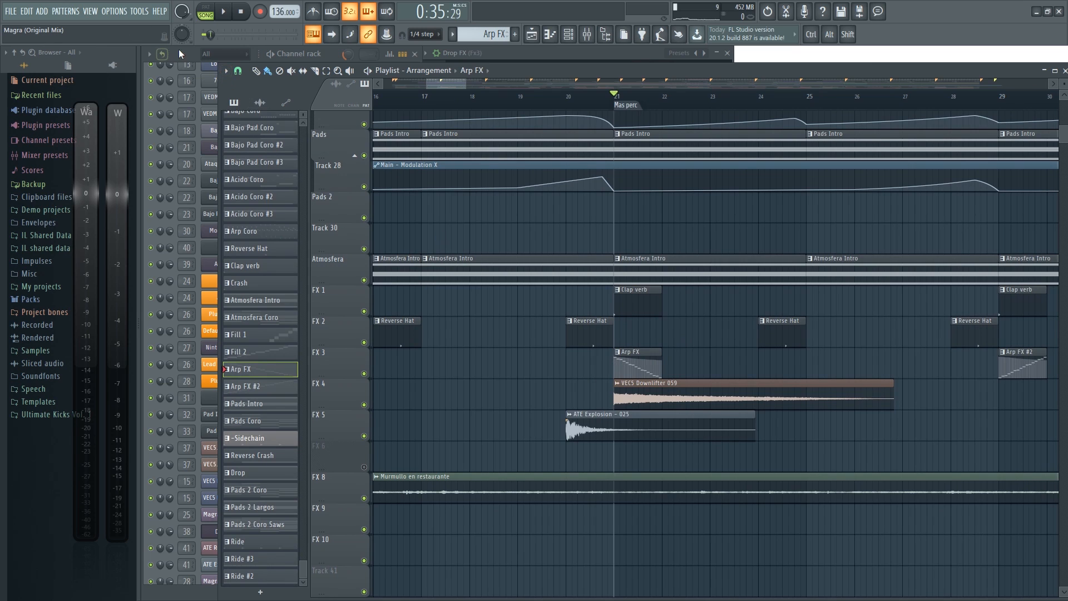
click(178, 50)
scroll(340, 340, down, 3)
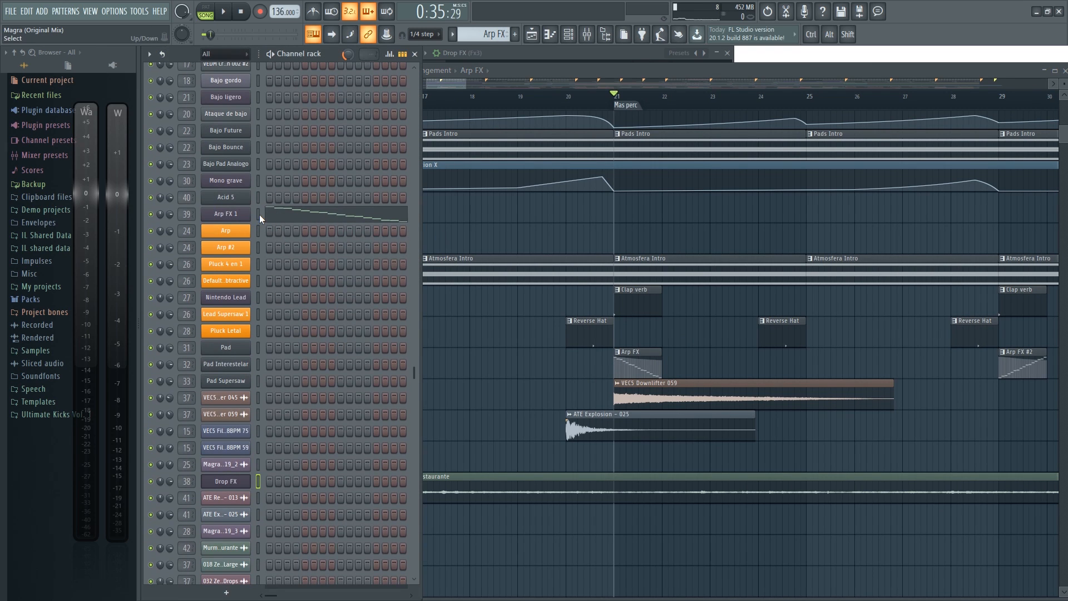
Step: Return to the playlist and pick the VEC5 Downlifter 059 clip on the FX 4 track
drag(706, 358, 649, 300)
click(552, 318)
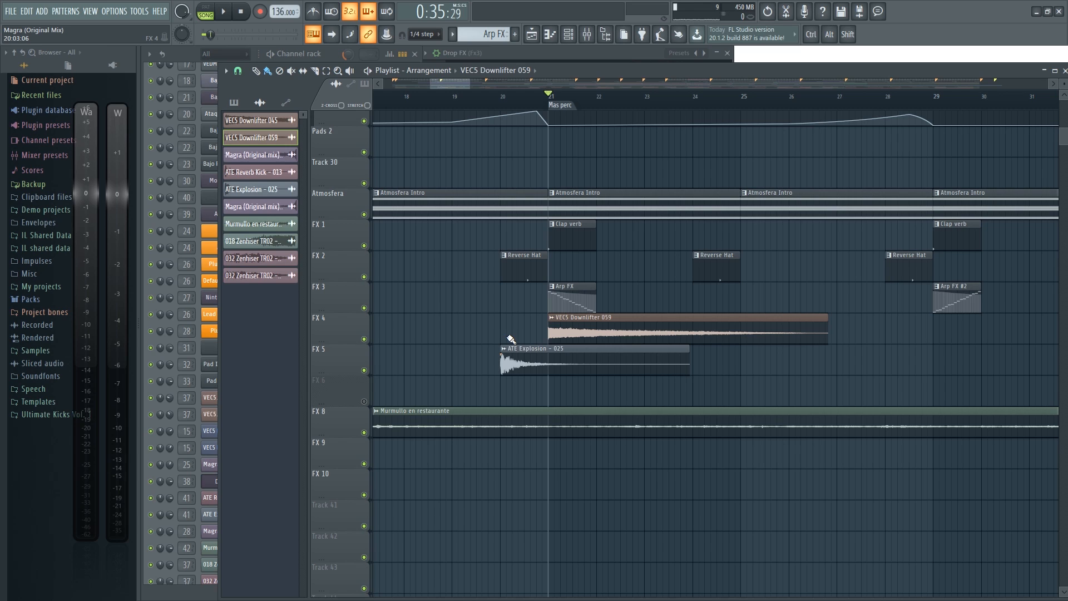
Step: Expand the Packs folder in the browser to show its sample categories
click(29, 299)
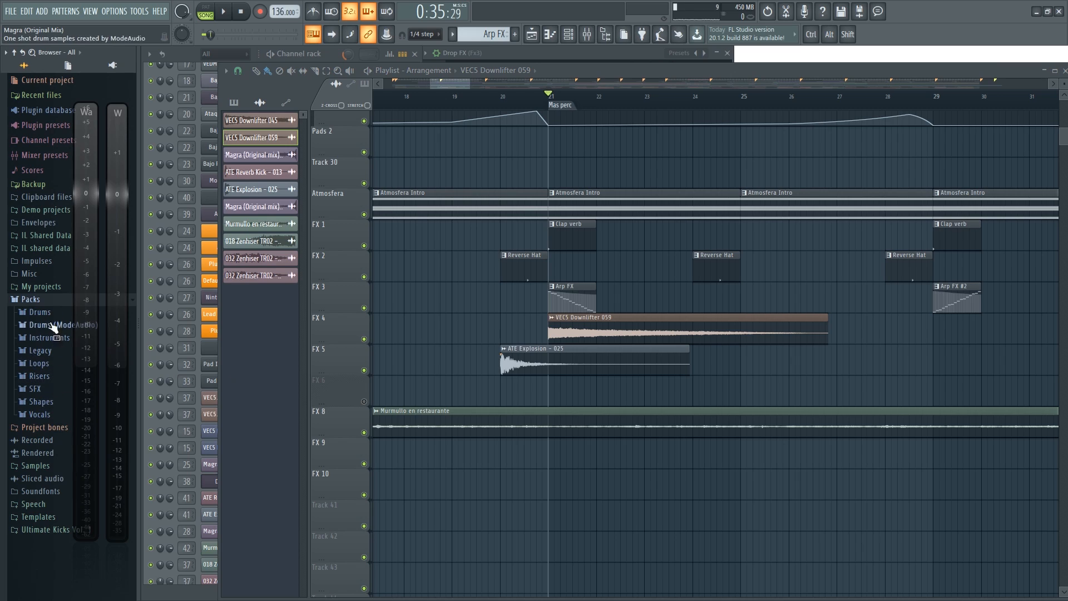